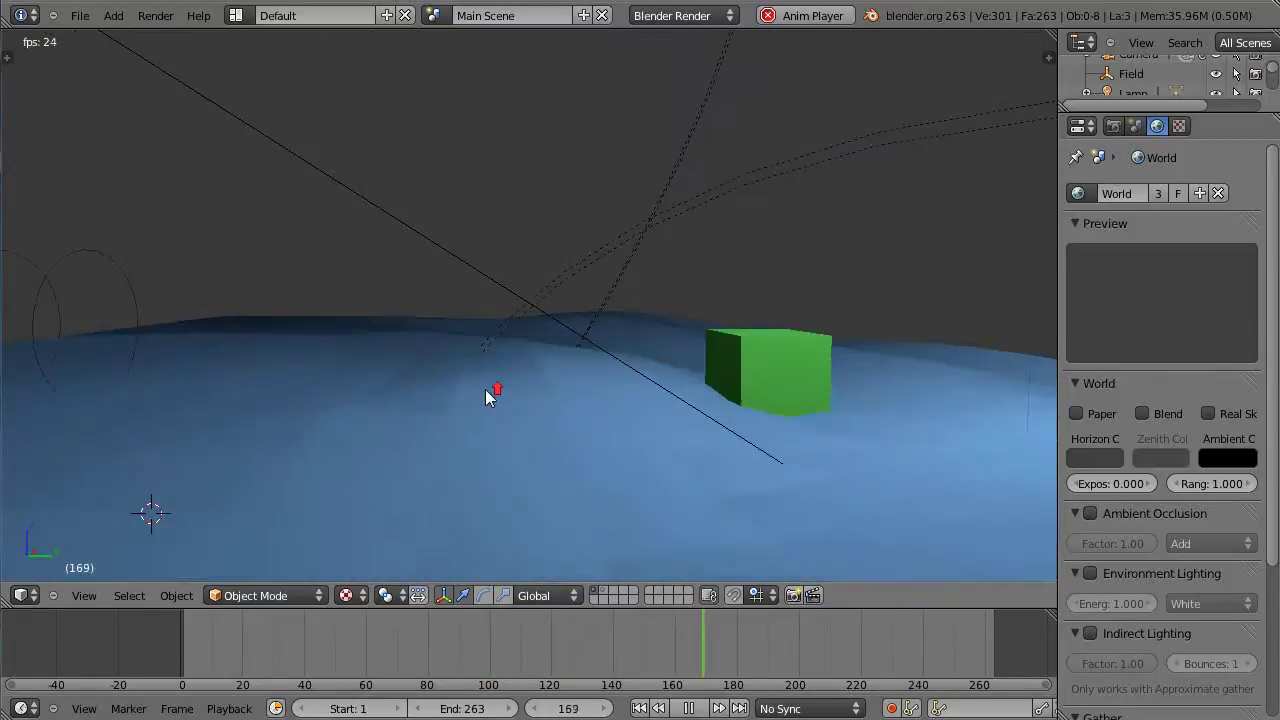
Inspect the water plane's mesh grid in Edit Mode, then select the green cube.
scroll(487, 397, down, 5)
scroll(575, 355, up, 6)
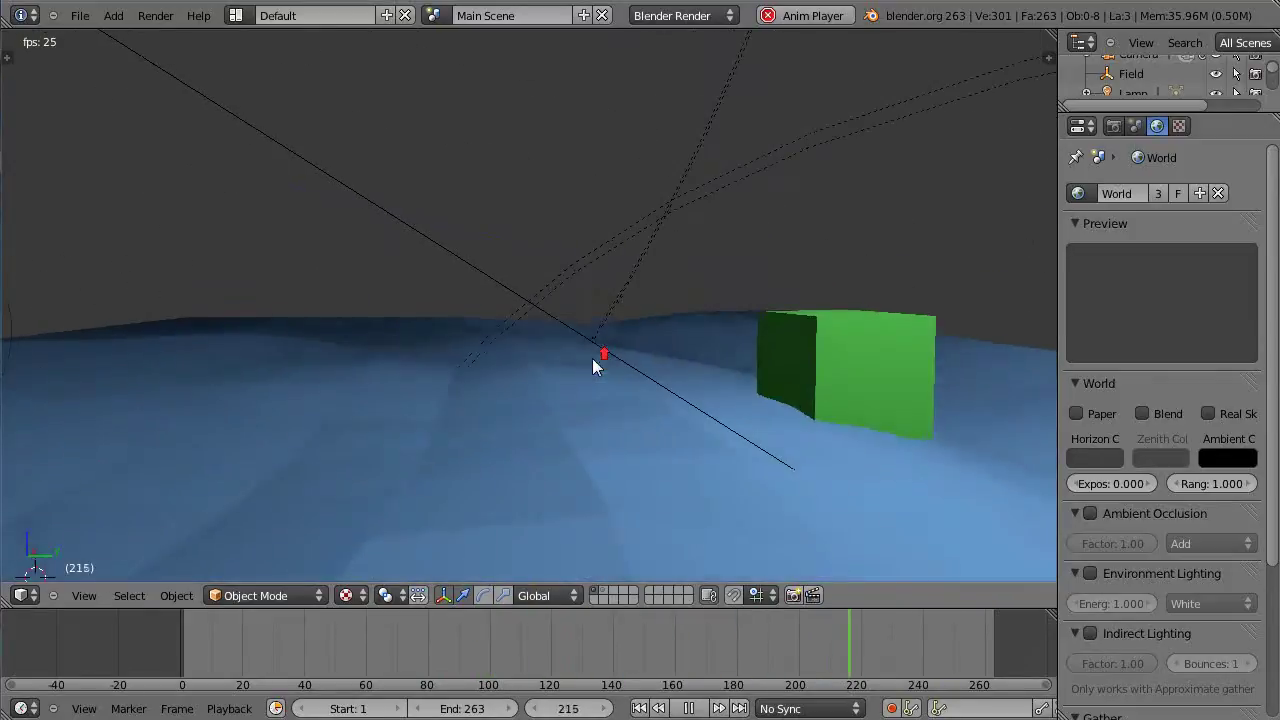
right_click(554, 402)
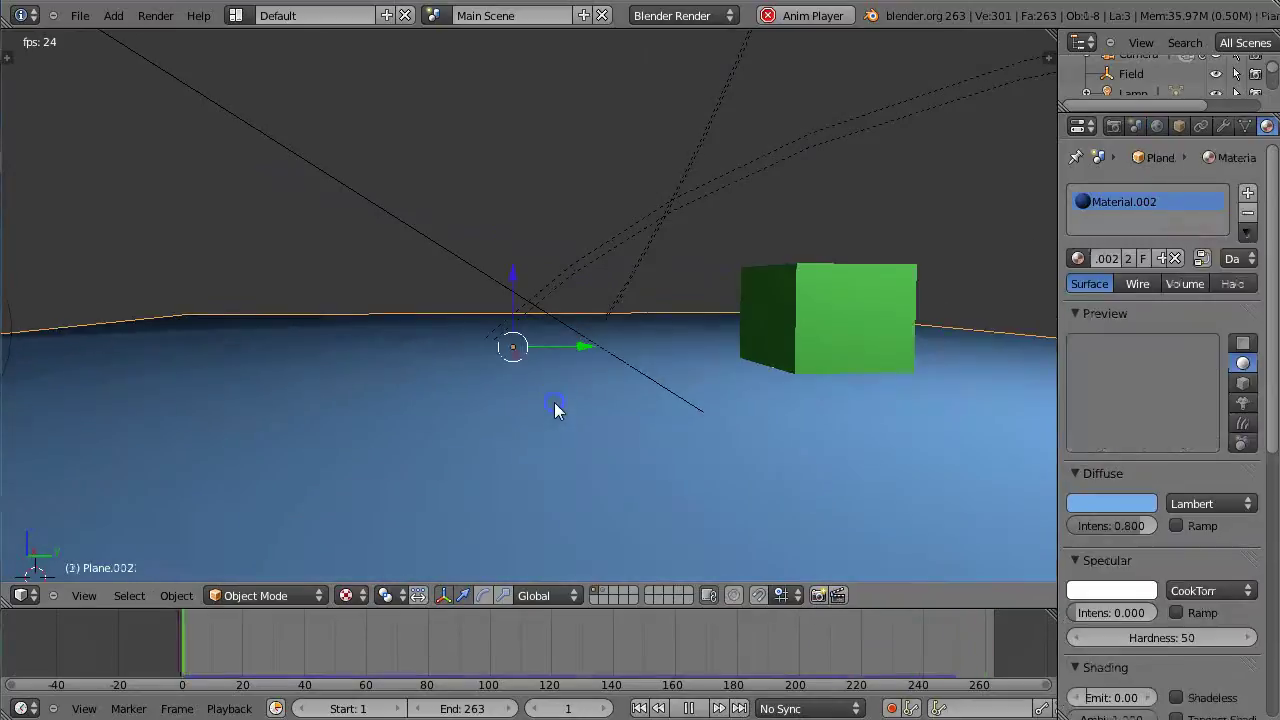
key(Tab)
mouse_move(554, 402)
middle_down()
mouse_move(560, 491)
mouse_move(540, 494)
mouse_move(552, 424)
mouse_move(574, 400)
middle_up()
key(Tab)
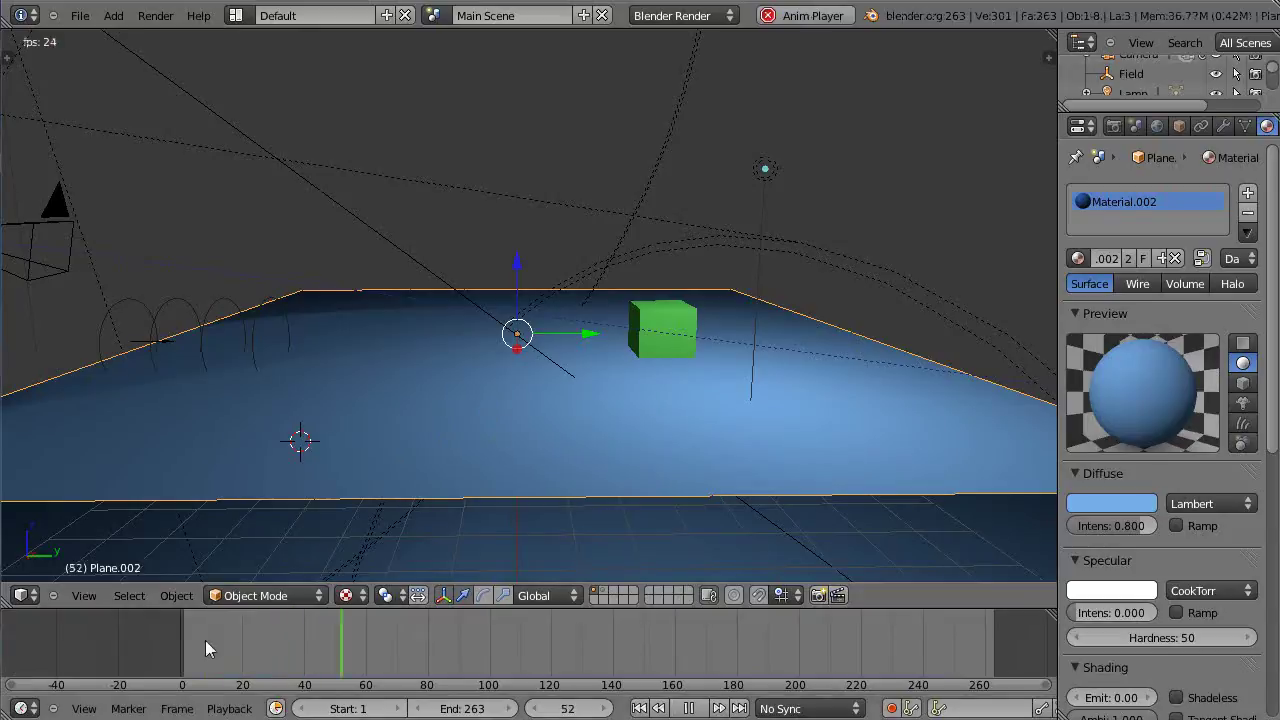
scroll(480, 453, up, 6)
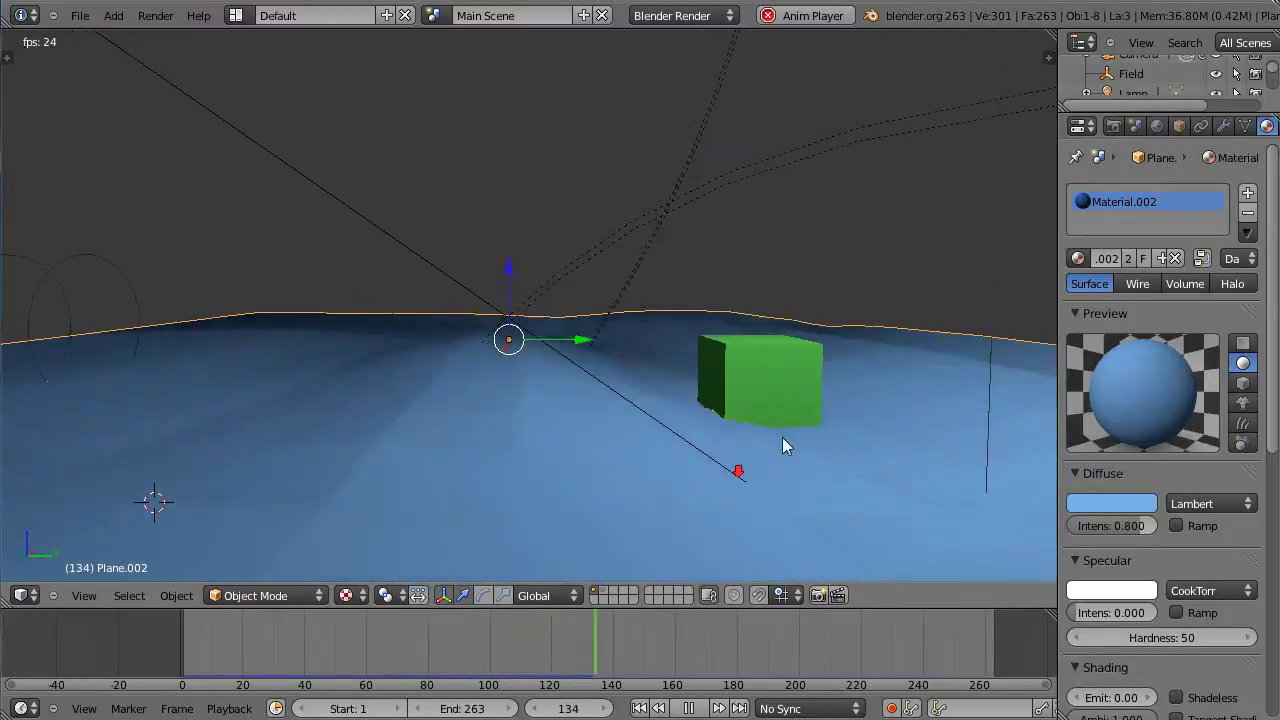
right_click(772, 352)
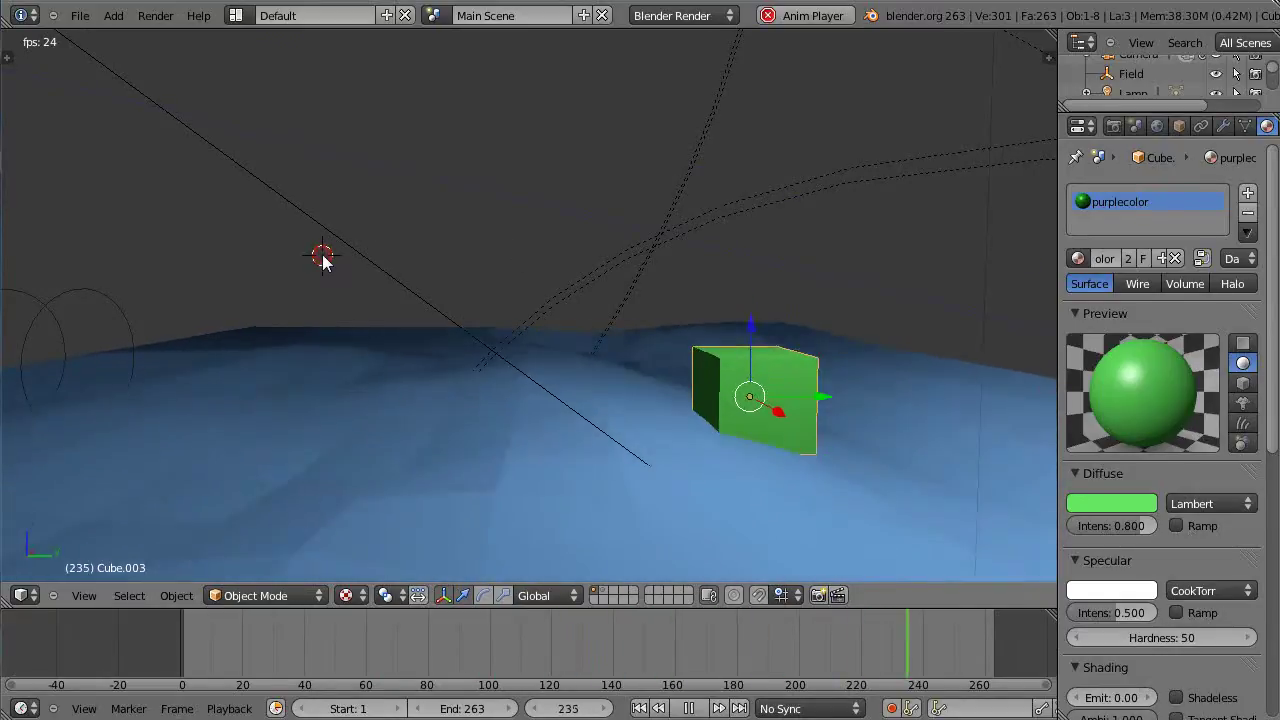
Add a scaled-down cube, give it the red Material, and raise it above the water.
key(shift+a)
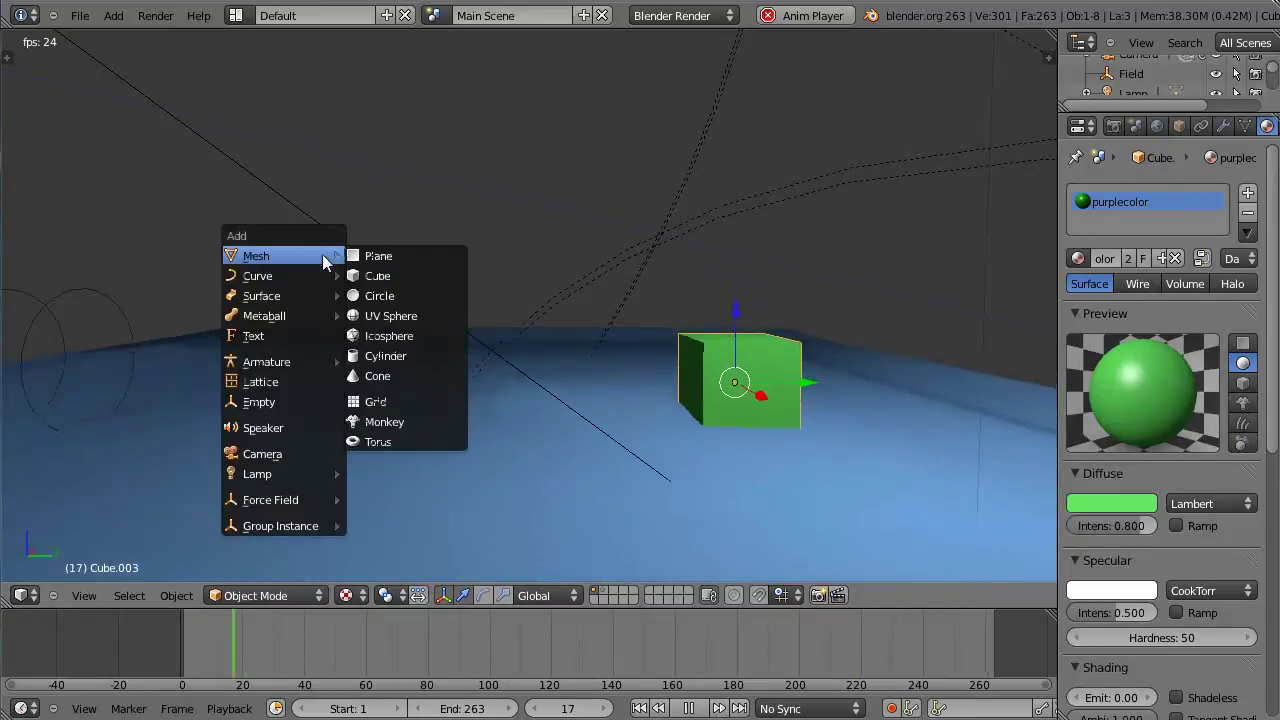
click(390, 275)
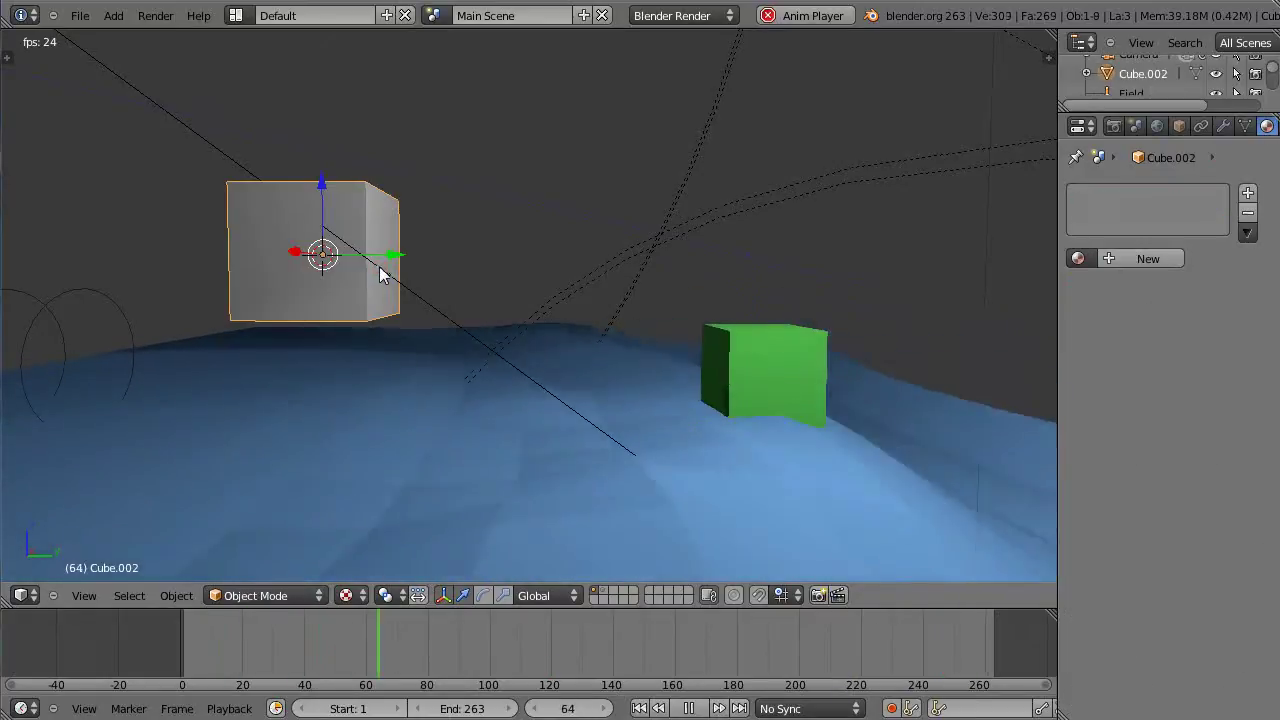
key(s)
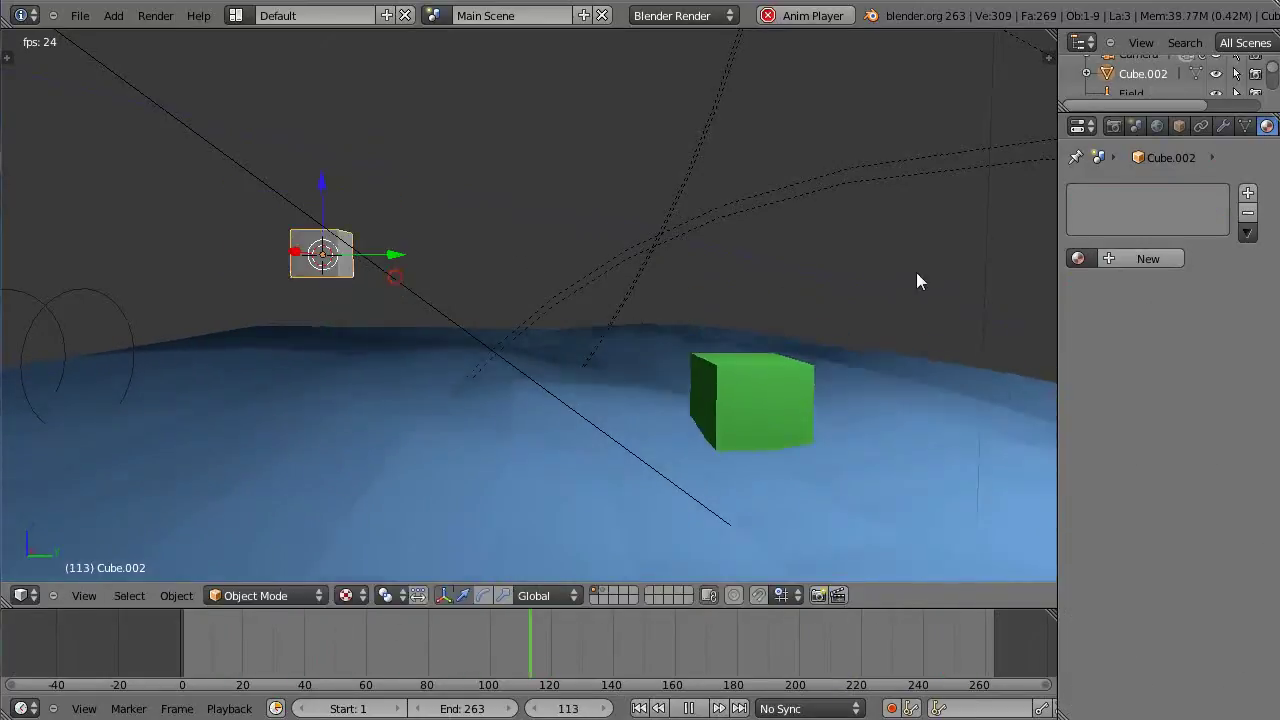
click(1078, 258)
click(1100, 272)
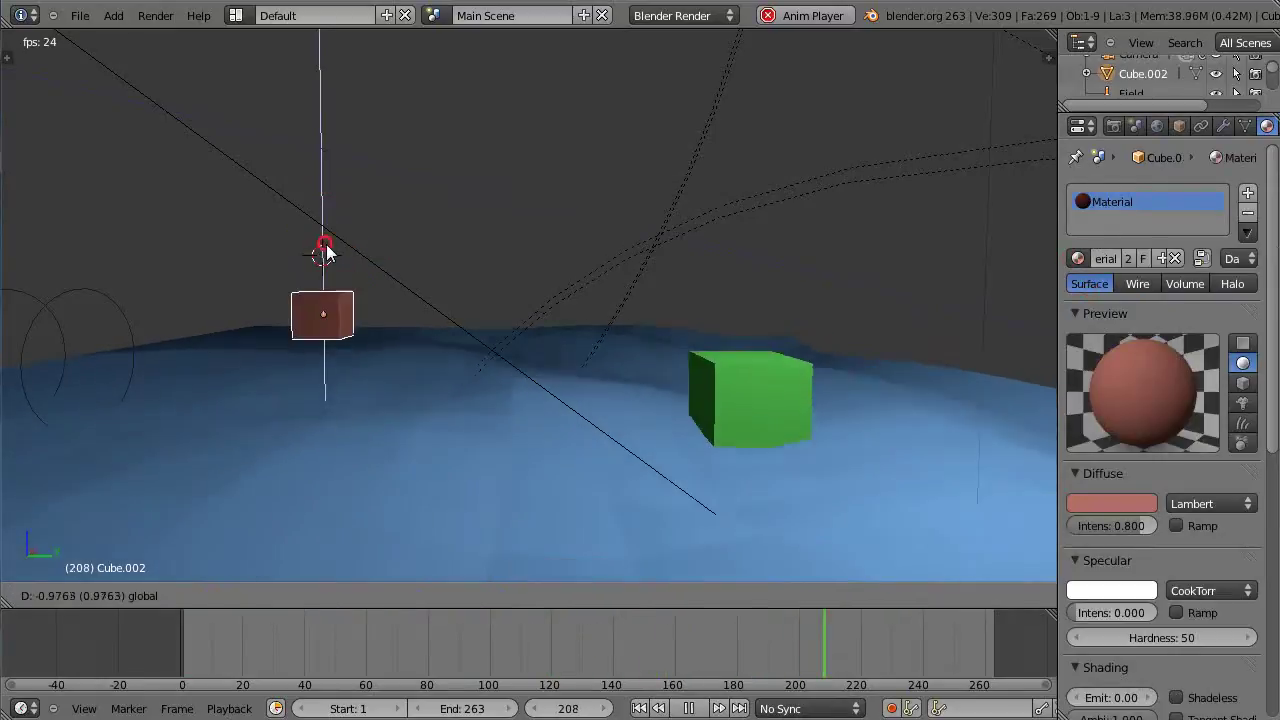
click(328, 252)
scroll(431, 380, up, 3)
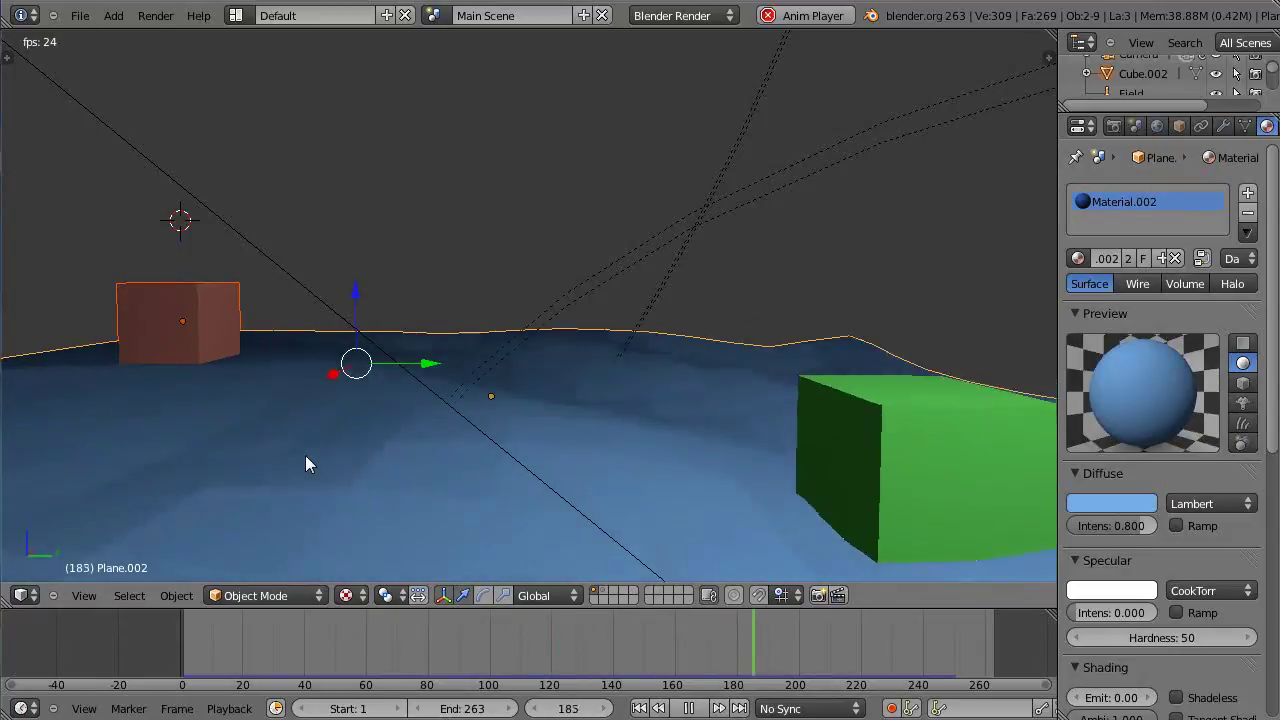
Parent the red cube to the water plane with Ctrl+P > Object.
key(ctrl+p)
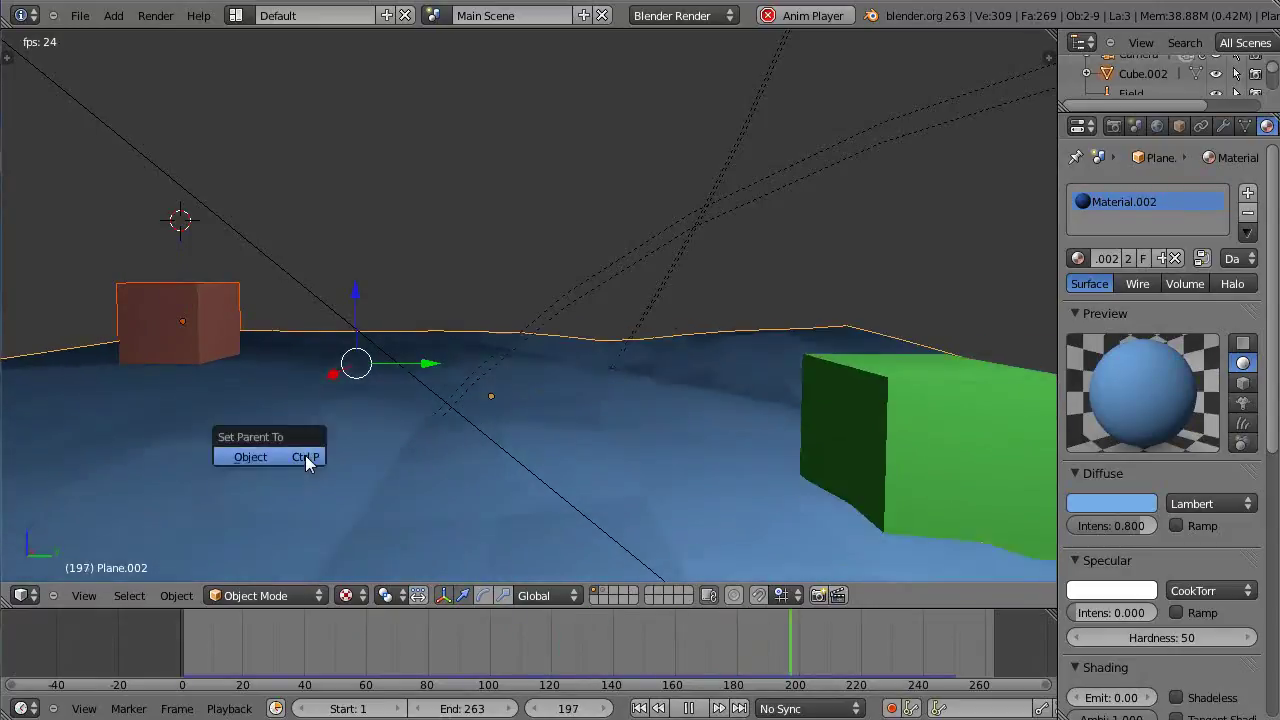
click(249, 456)
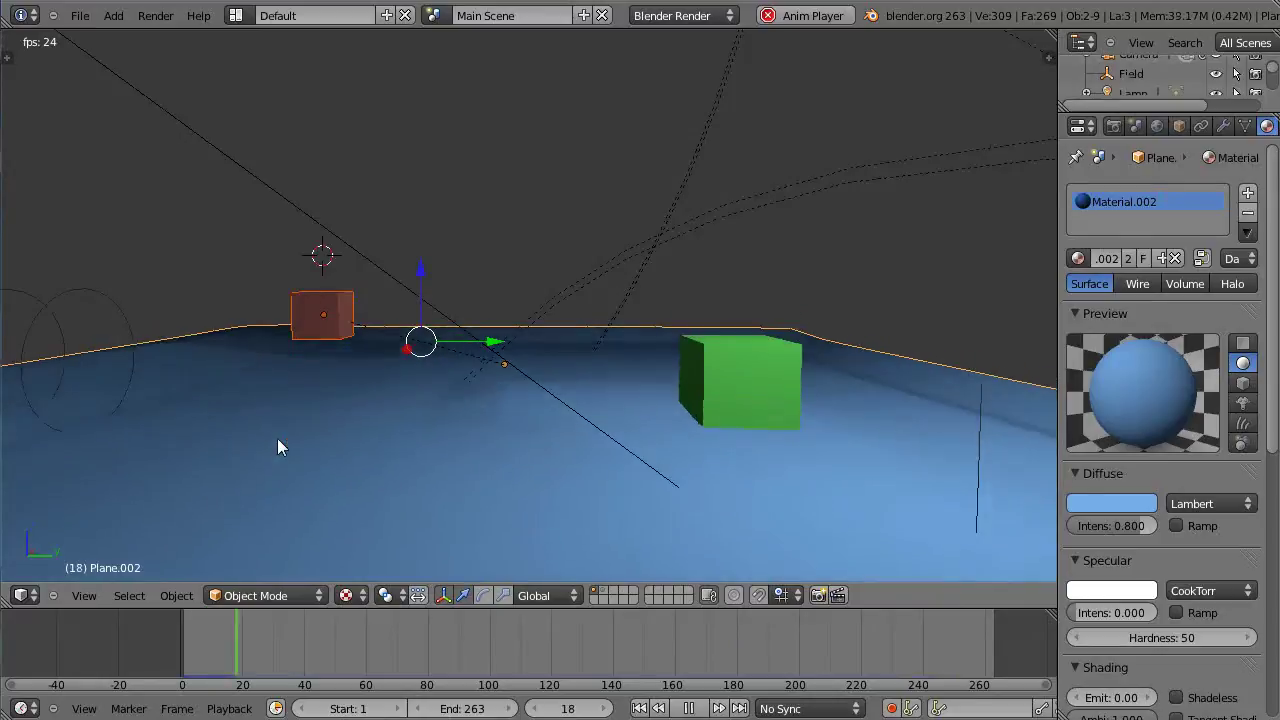
scroll(331, 431, up, 3)
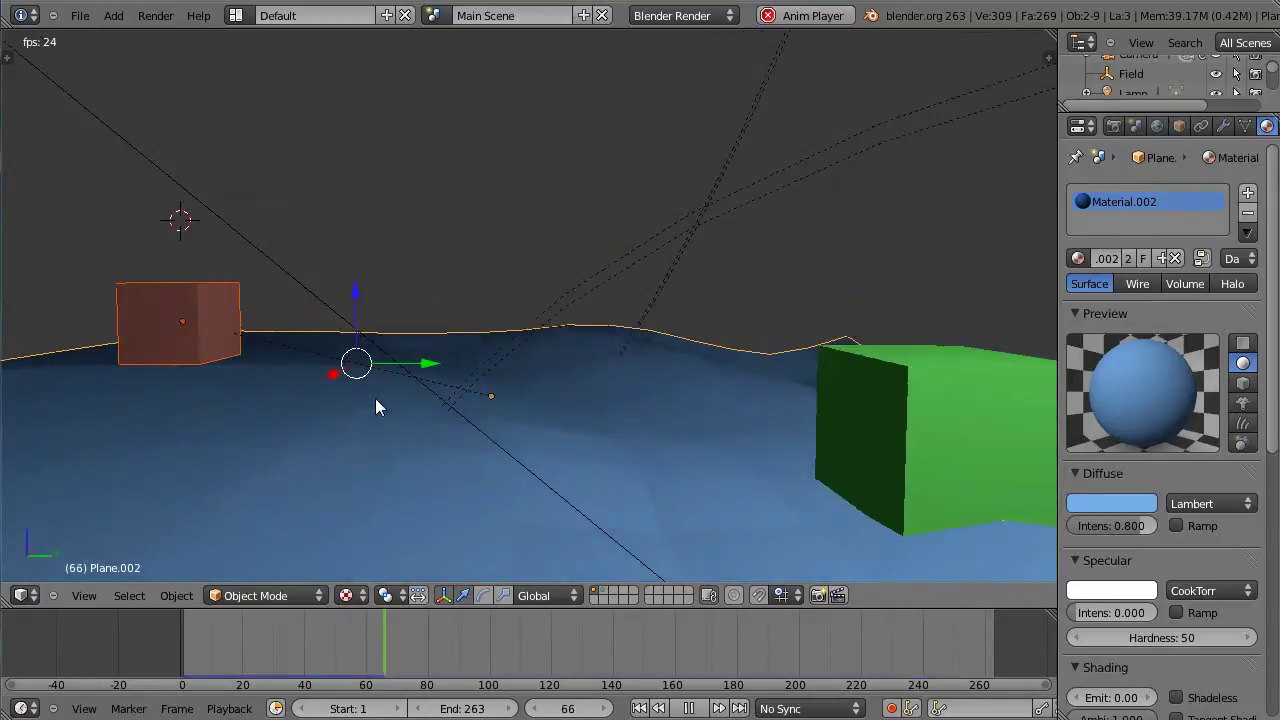
scroll(369, 400, down, 2)
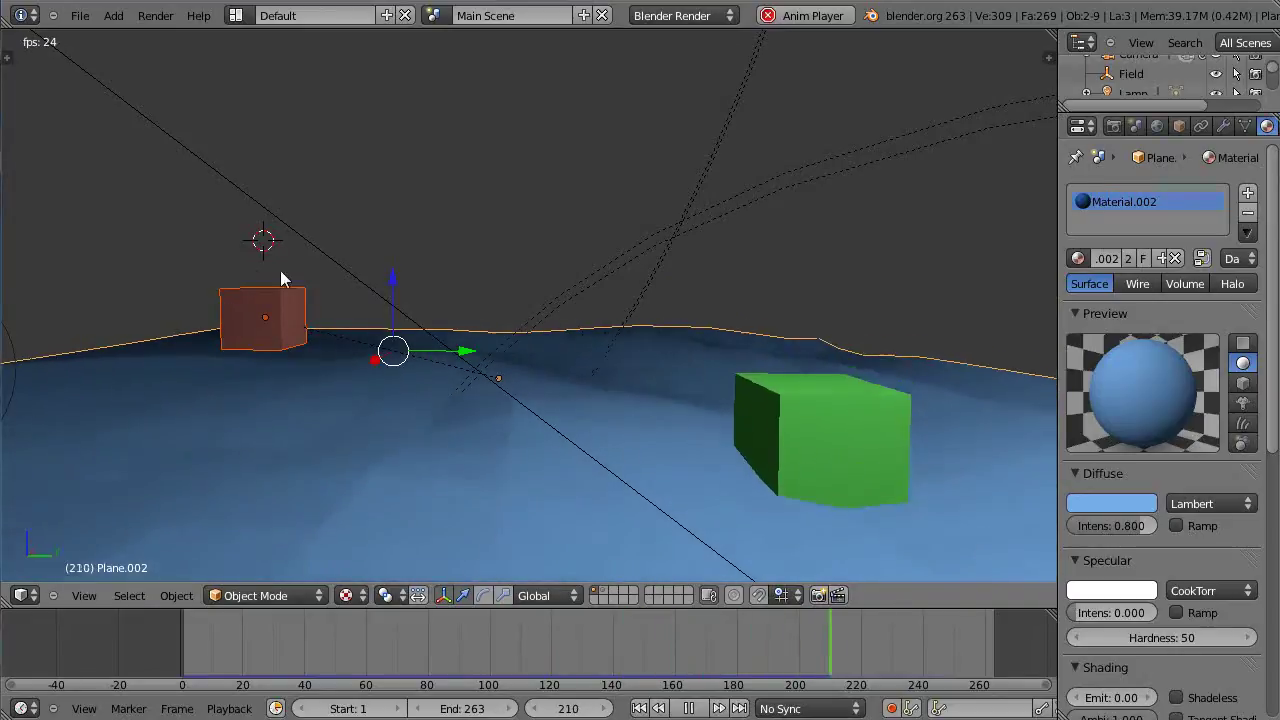
Enable Cloth physics on the red cube, Cube.002.
right_click(292, 336)
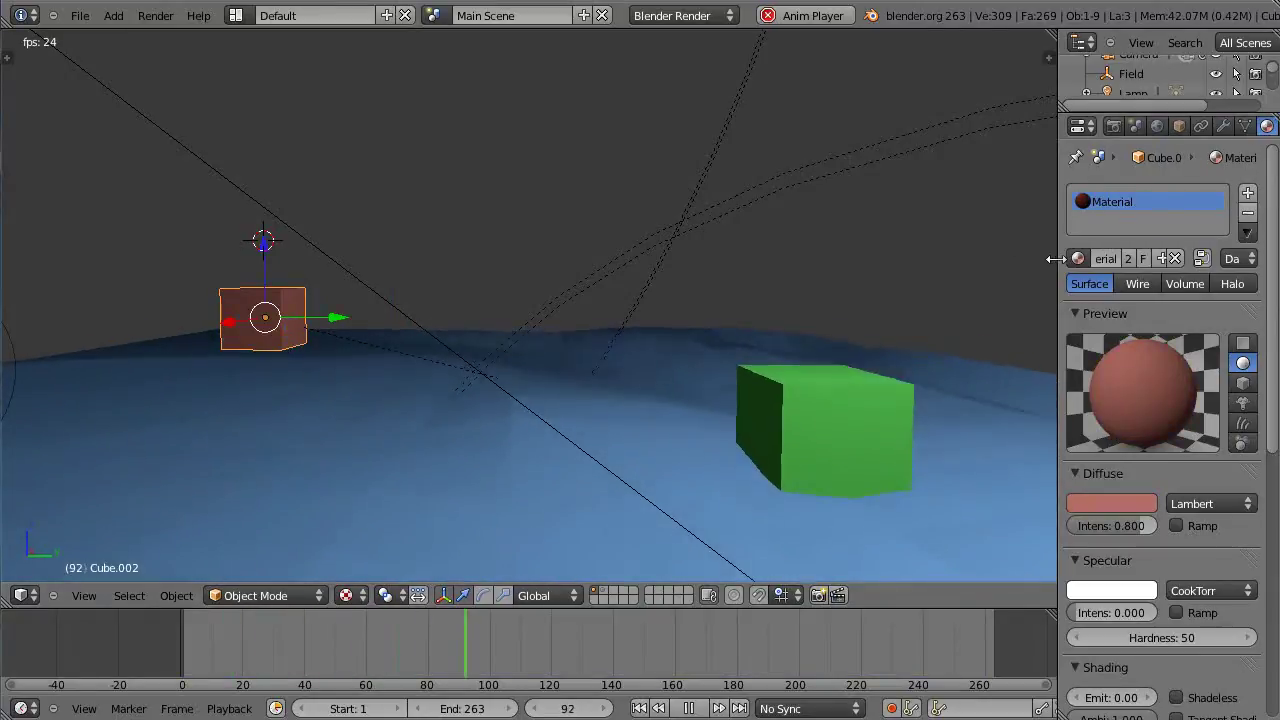
drag(1057, 256, 994, 258)
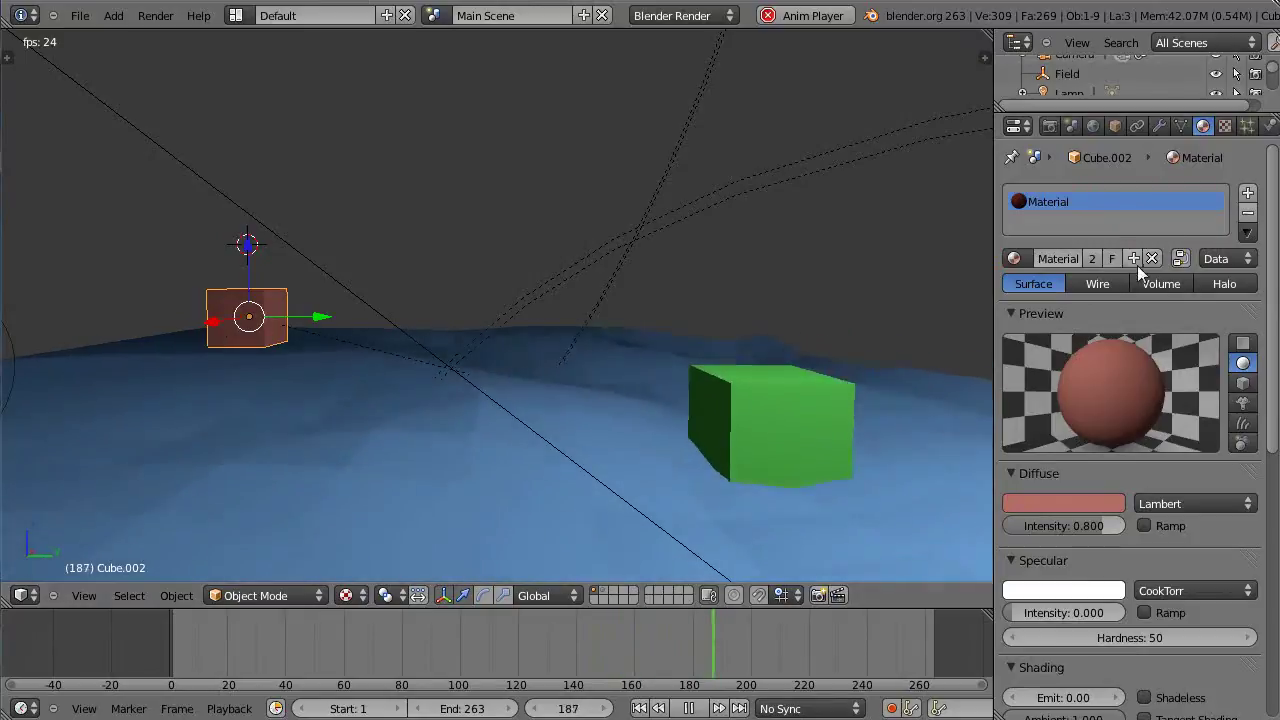
click(1271, 126)
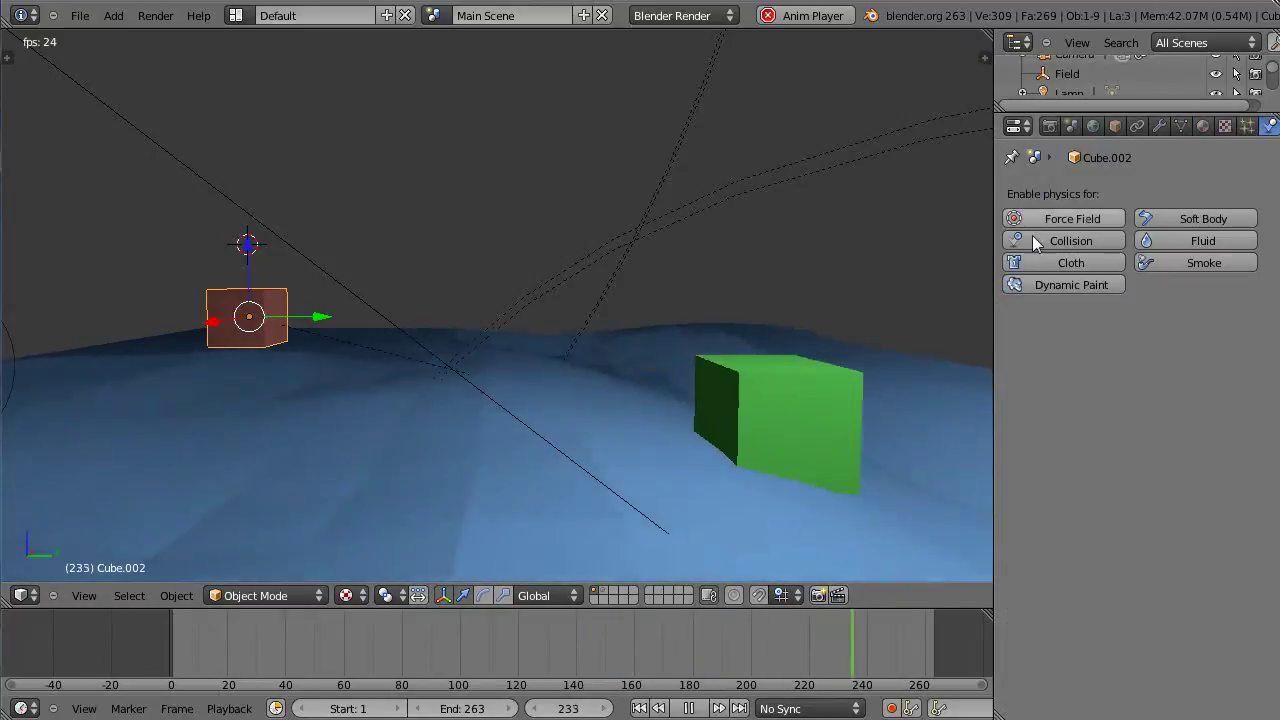
click(1043, 263)
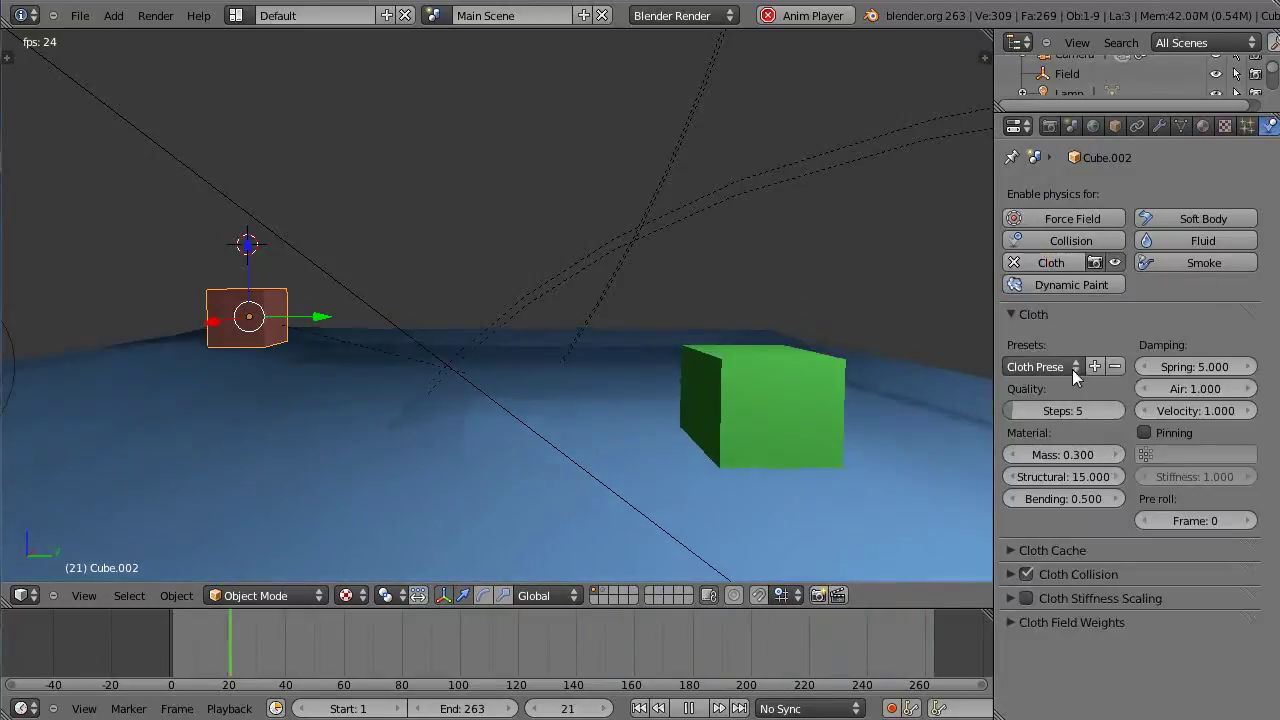
click(1172, 451)
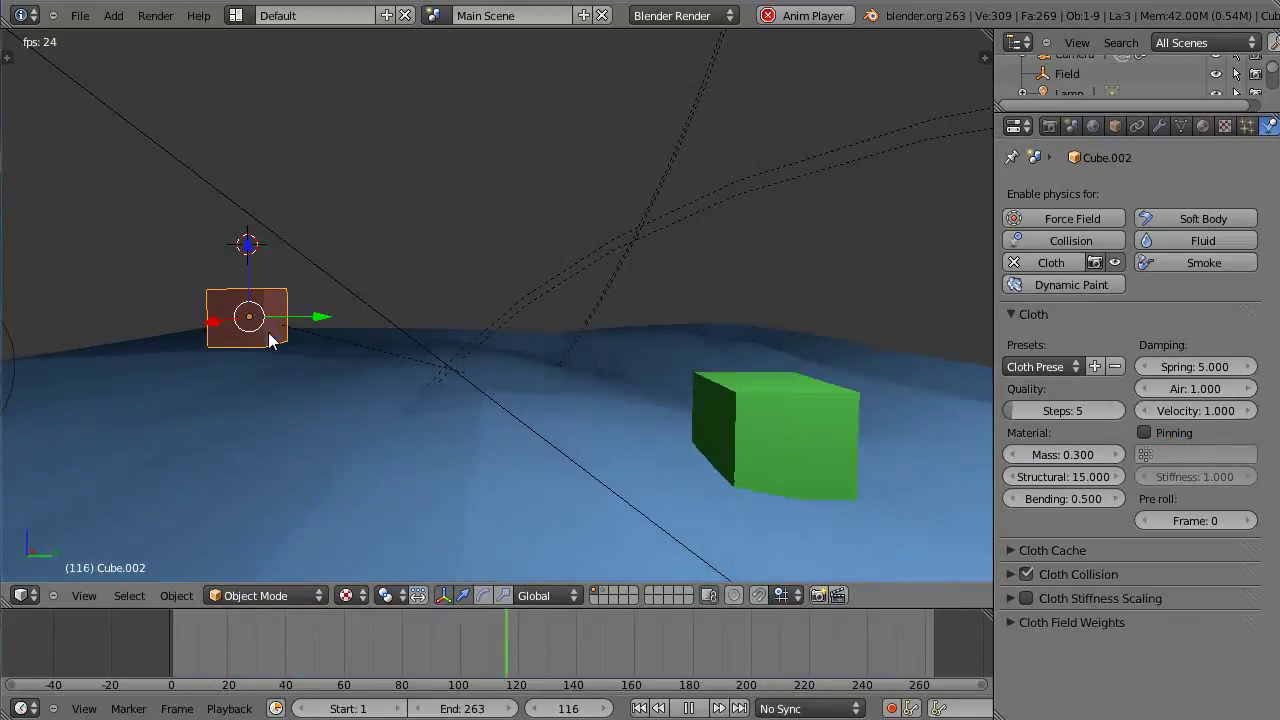
Add a vertex group to the red cube and turn on cloth pinning using Group.
key(Tab)
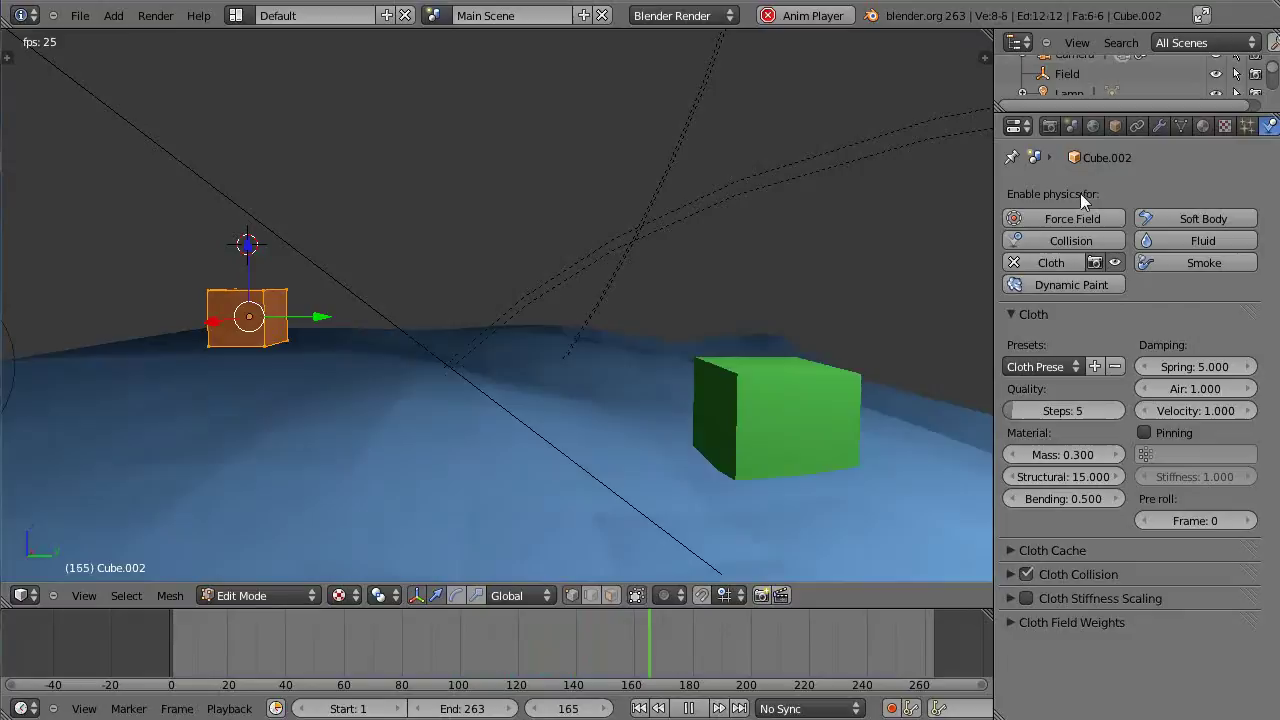
click(1181, 127)
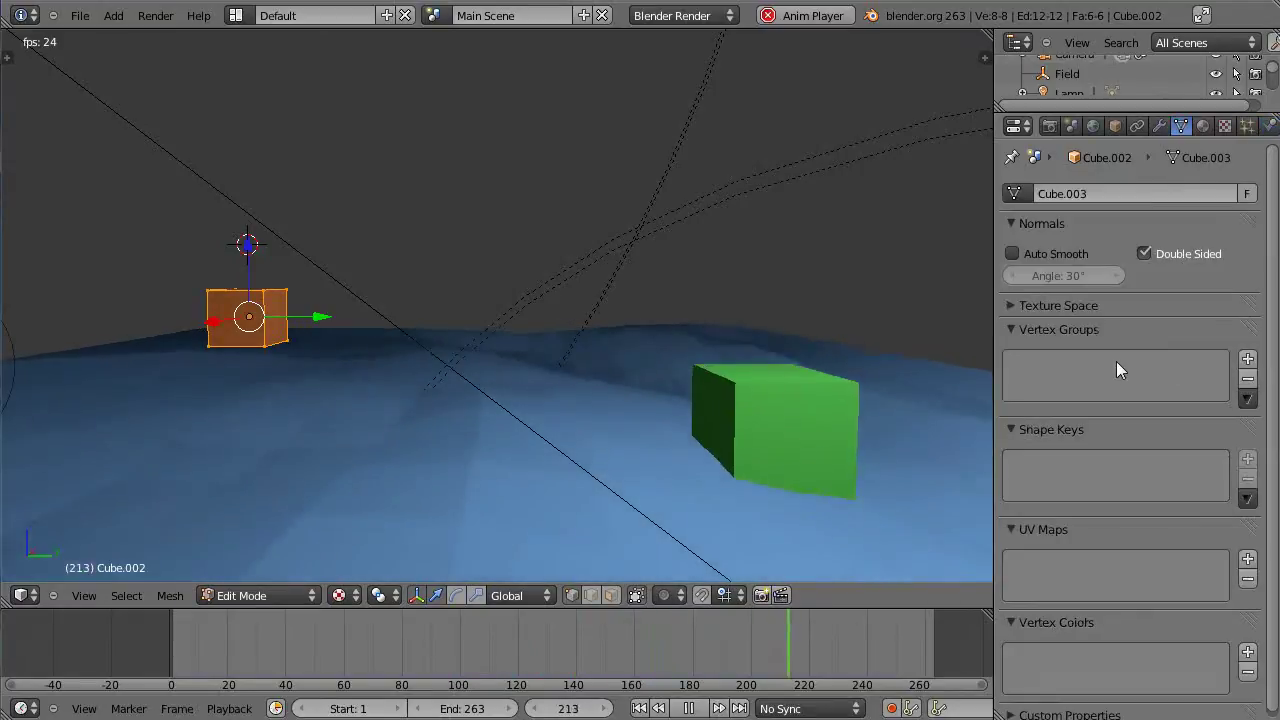
click(1247, 359)
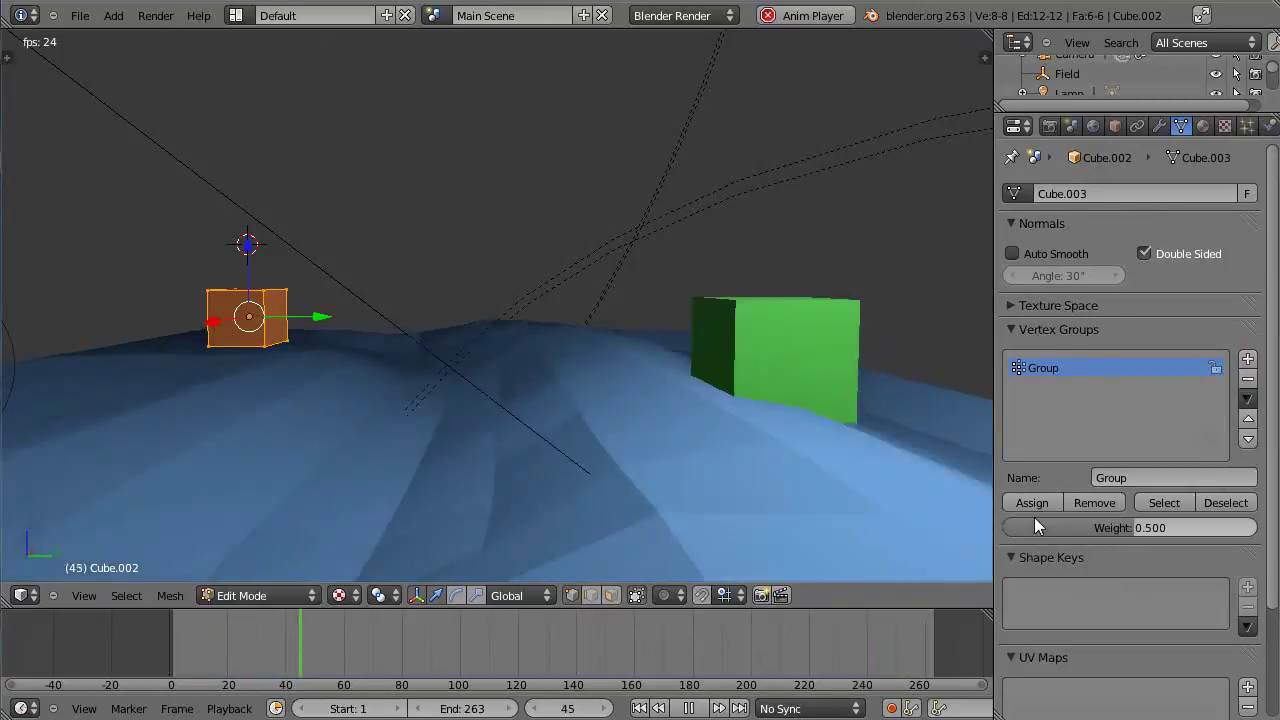
key(Tab)
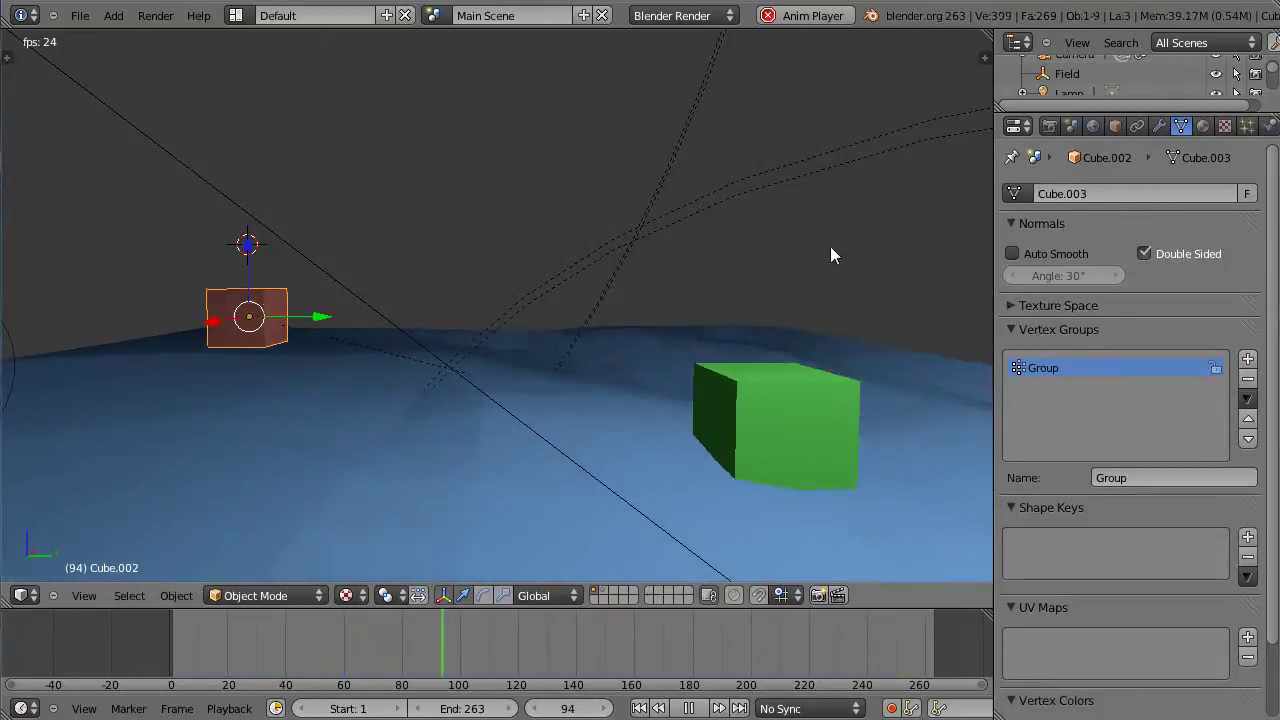
click(1266, 124)
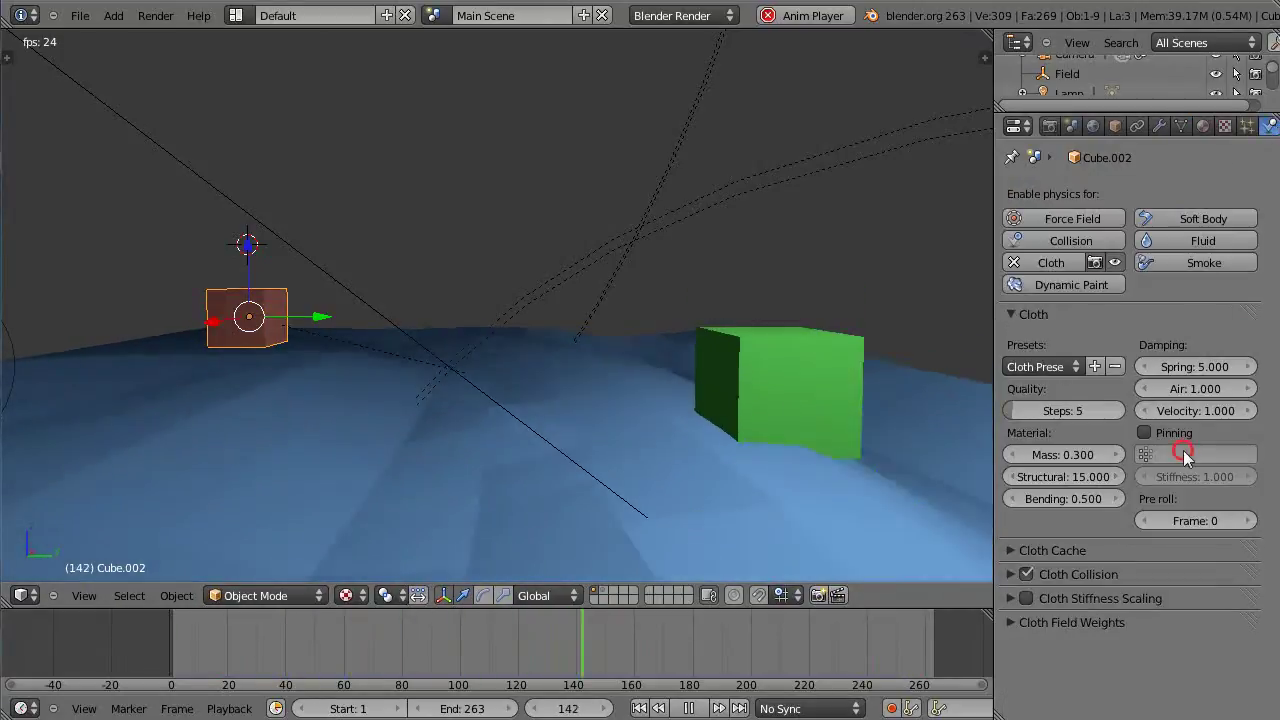
click(1165, 455)
click(1151, 484)
click(1144, 432)
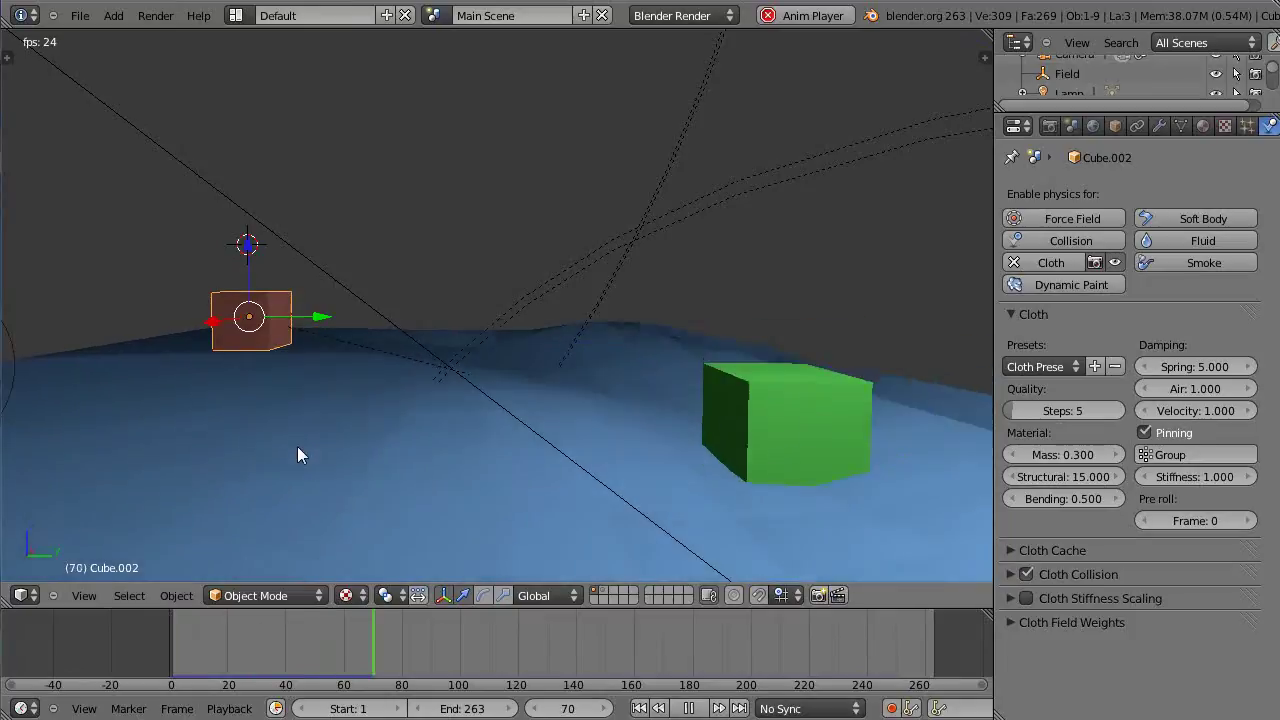
Lower the red cube straight down along Z to just above the waves.
scroll(297, 446, up, 2)
scroll(295, 442, down, 2)
middle_drag(295, 442, 346, 429)
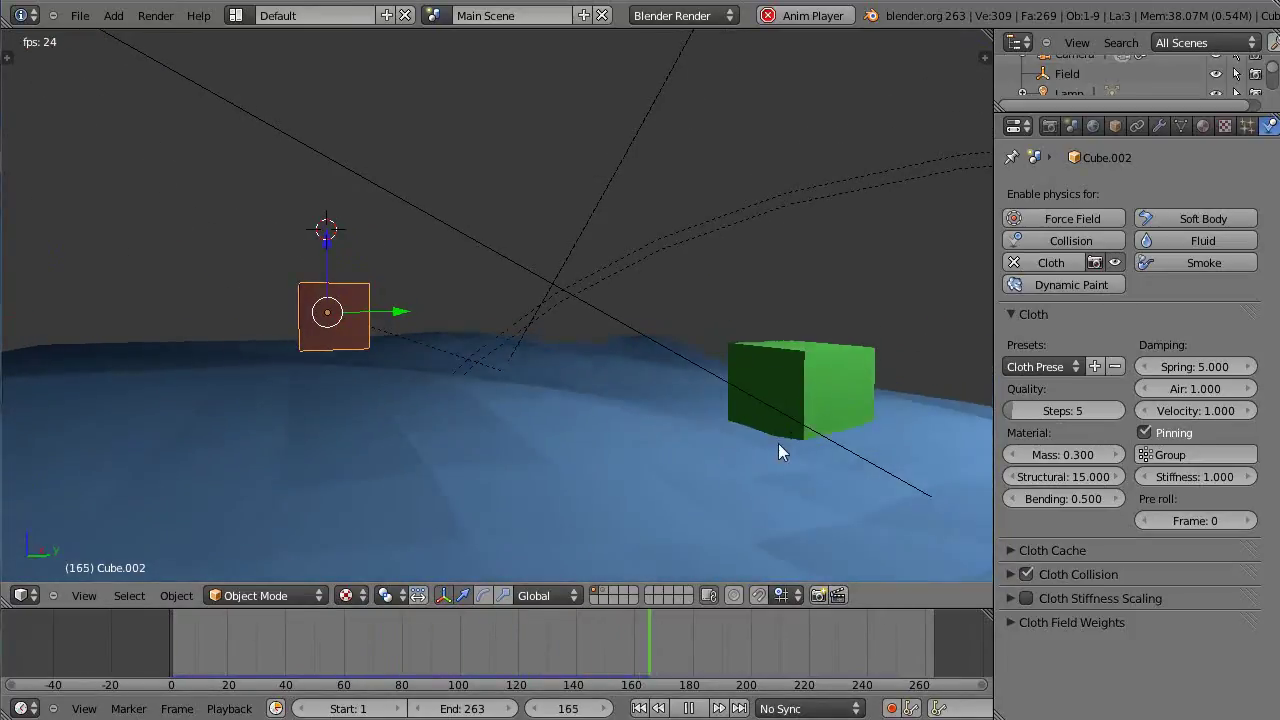
middle_drag(805, 381, 731, 451)
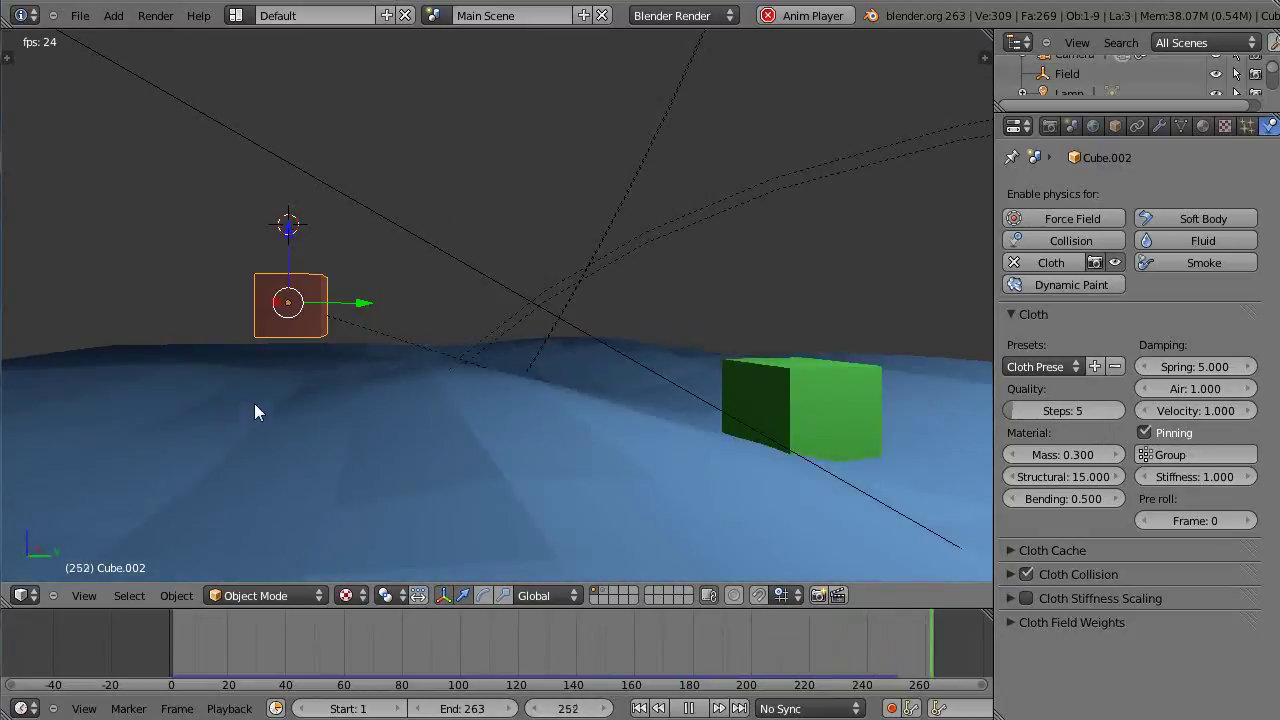
middle_drag(254, 411, 226, 343)
middle_drag(331, 263, 495, 372)
key(g)
key(z)
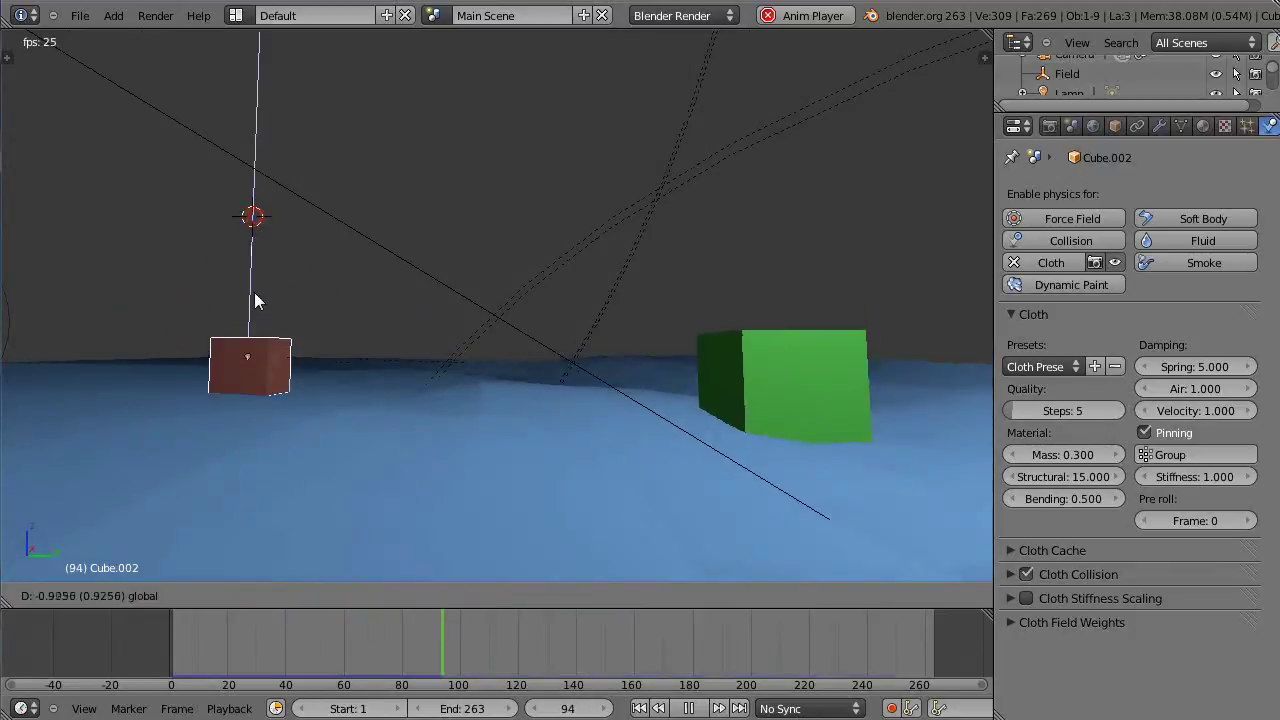
click(263, 278)
mouse_move(409, 416)
middle_down()
mouse_move(410, 452)
mouse_move(418, 417)
middle_up()
scroll(446, 412, up, 3)
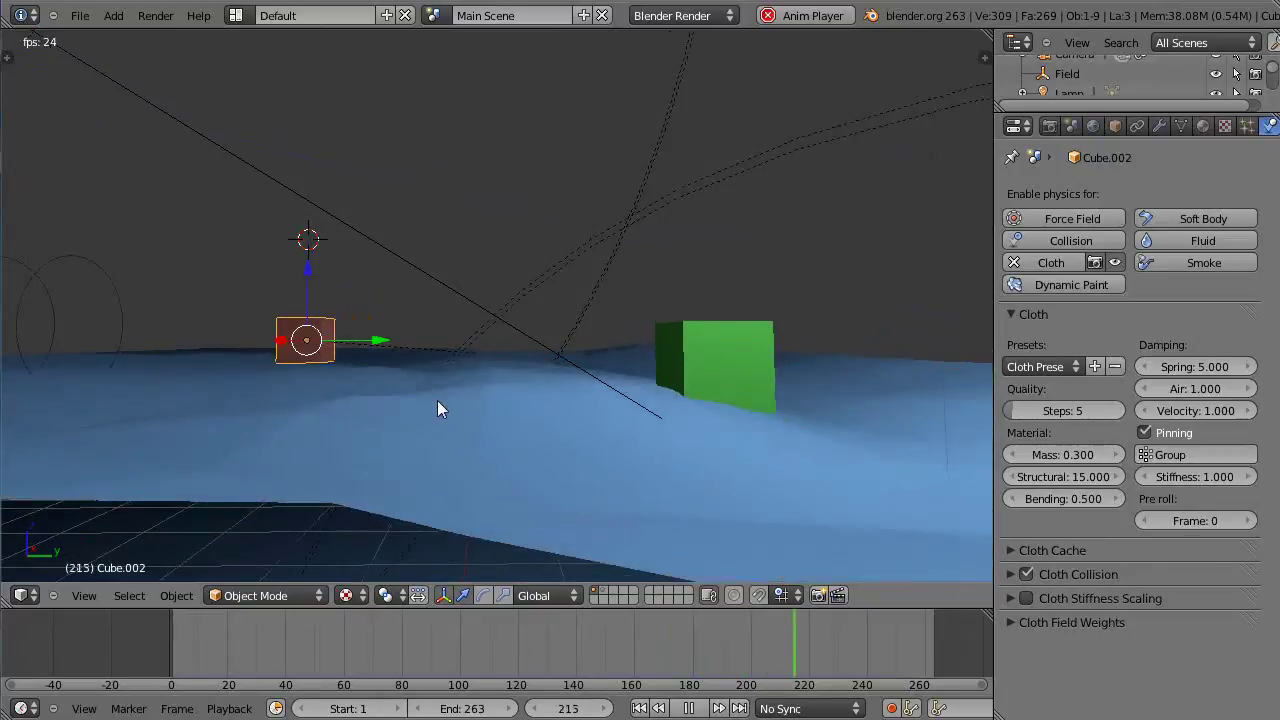
Delete the old red cube, Cube.002.
key(x)
click(320, 330)
middle_drag(494, 348, 493, 395)
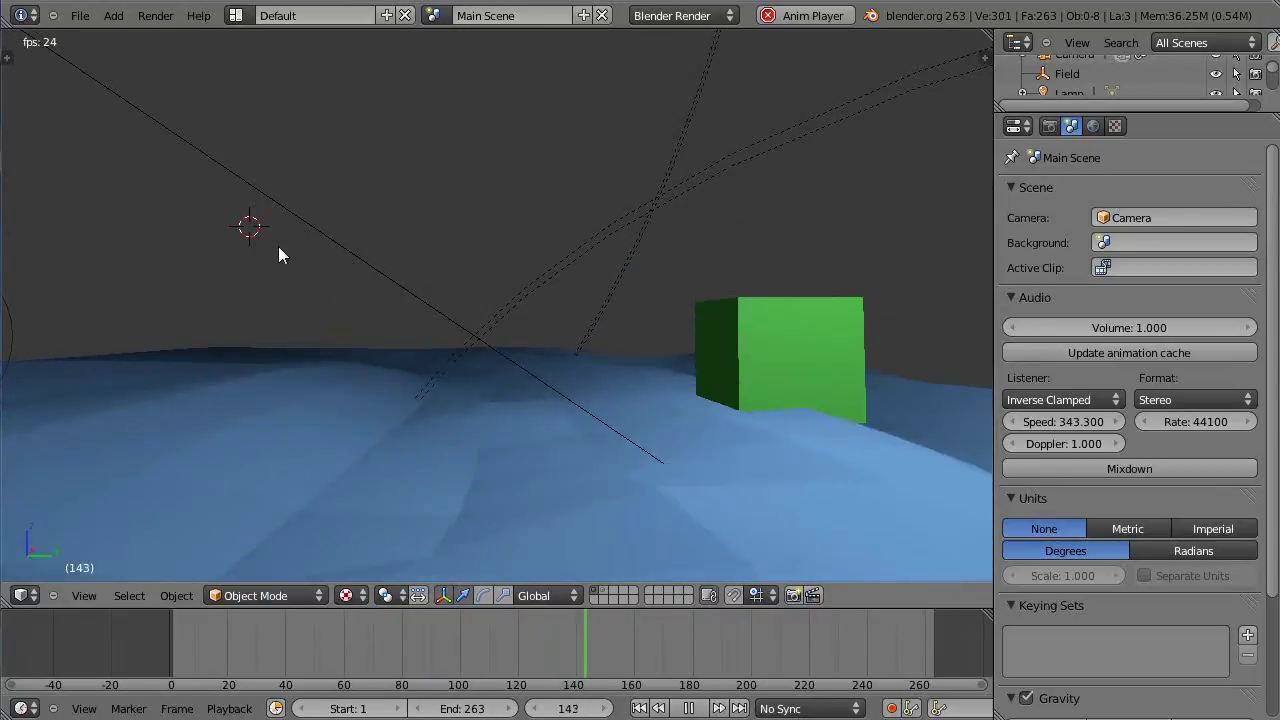
Add a new cube scaled to about 0.36 and assign it the red Material.
key(shift+a)
mouse_move(331, 257)
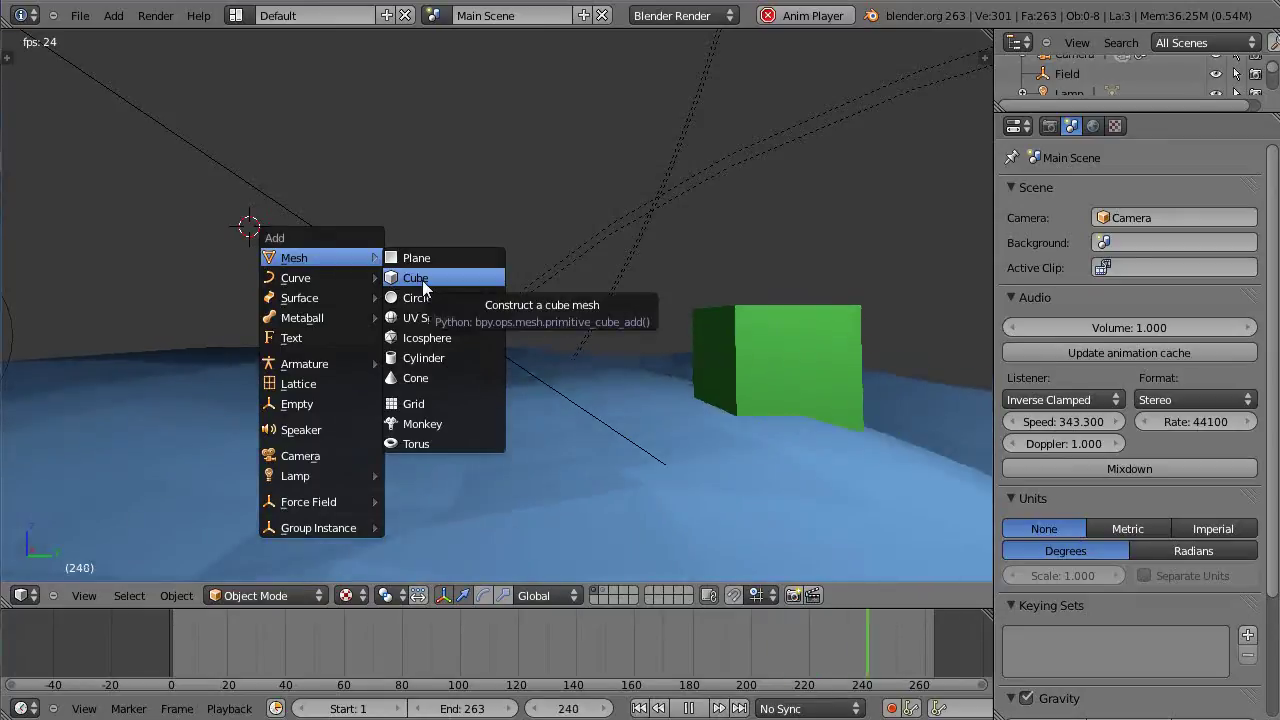
click(422, 283)
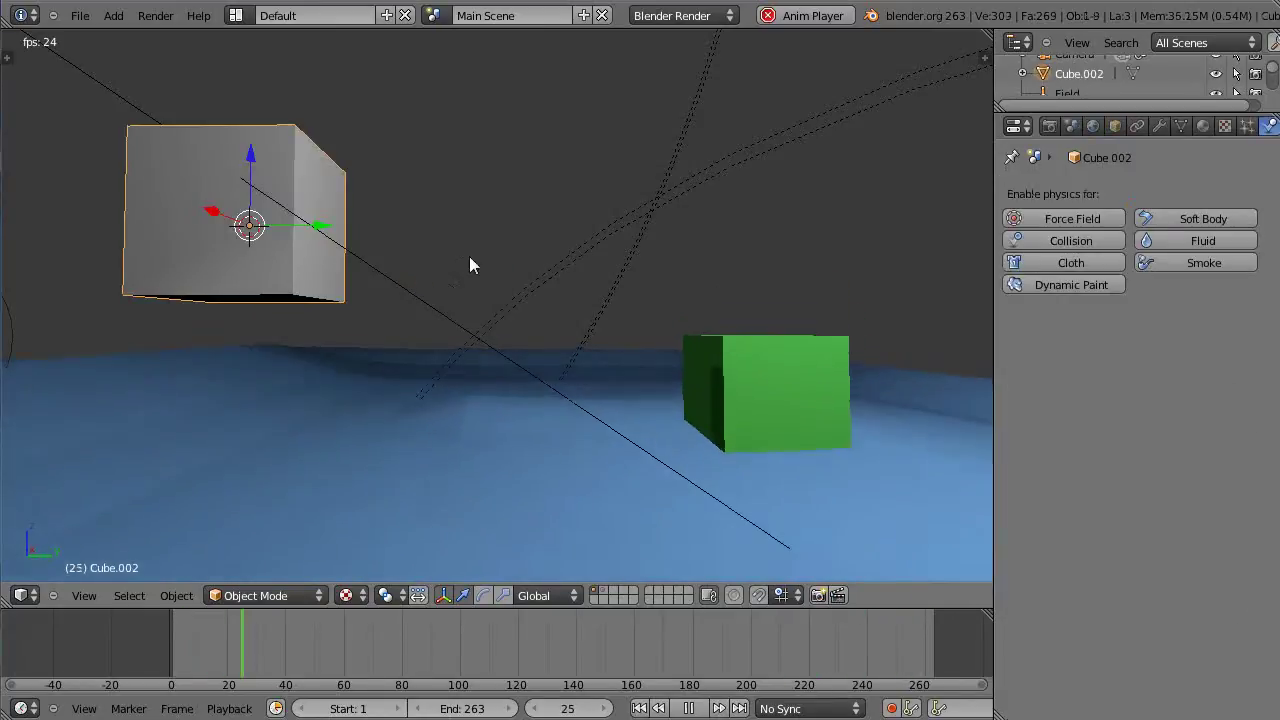
key(s)
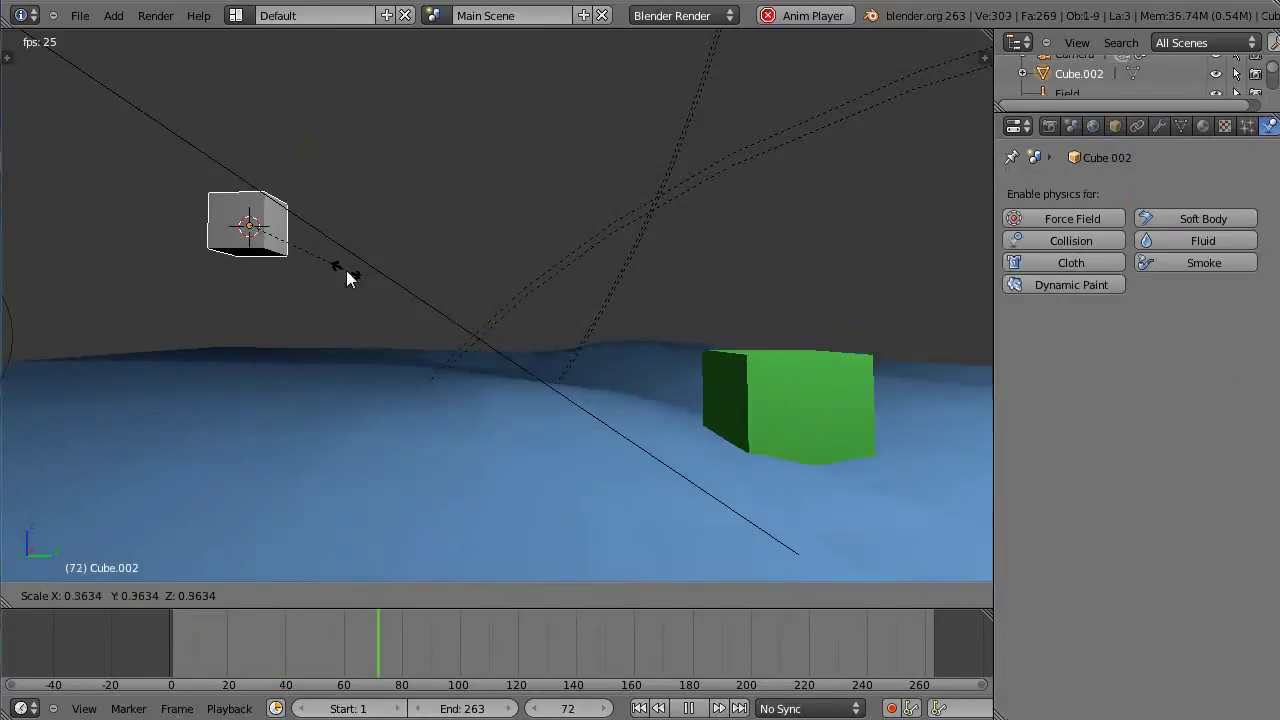
click(346, 270)
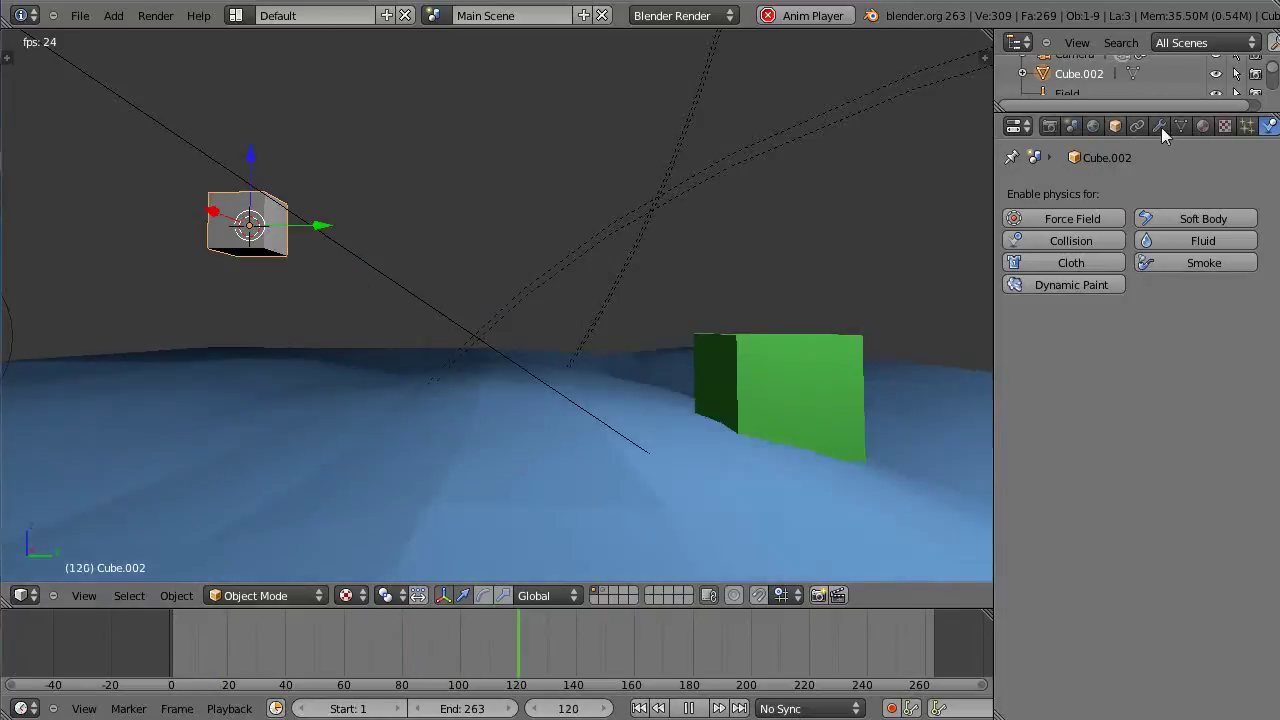
click(1203, 126)
click(1012, 259)
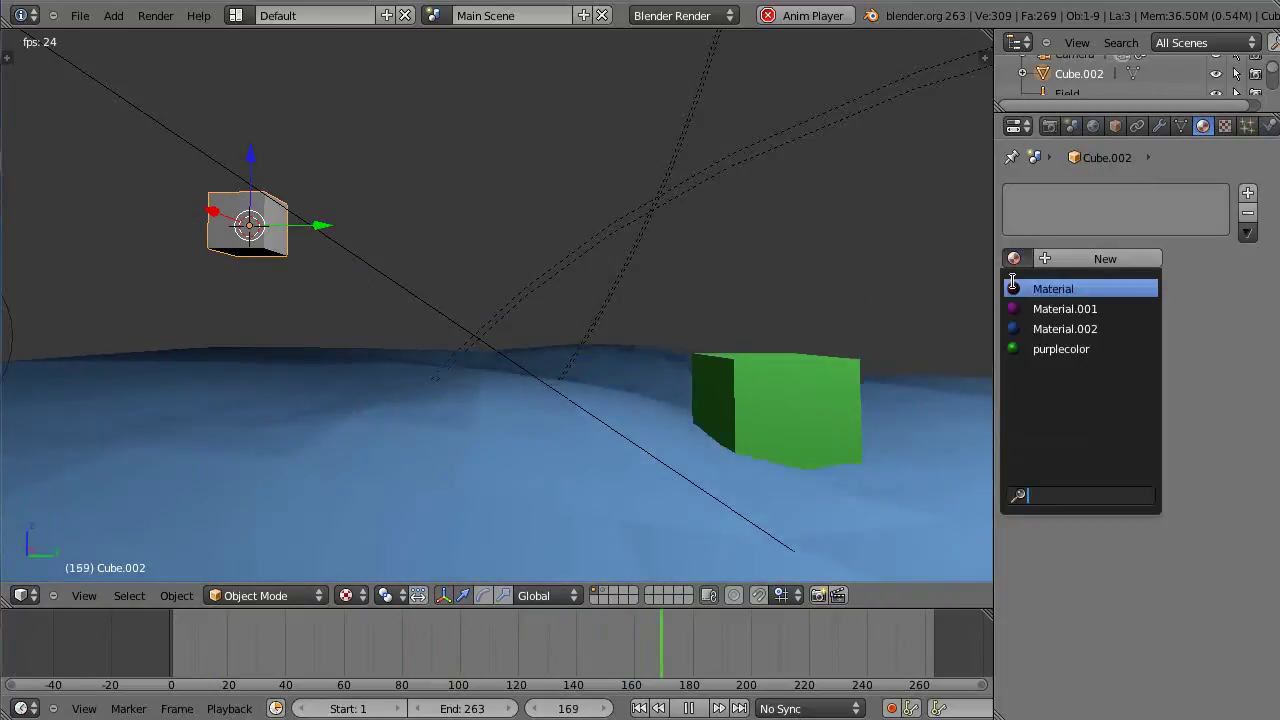
click(1050, 288)
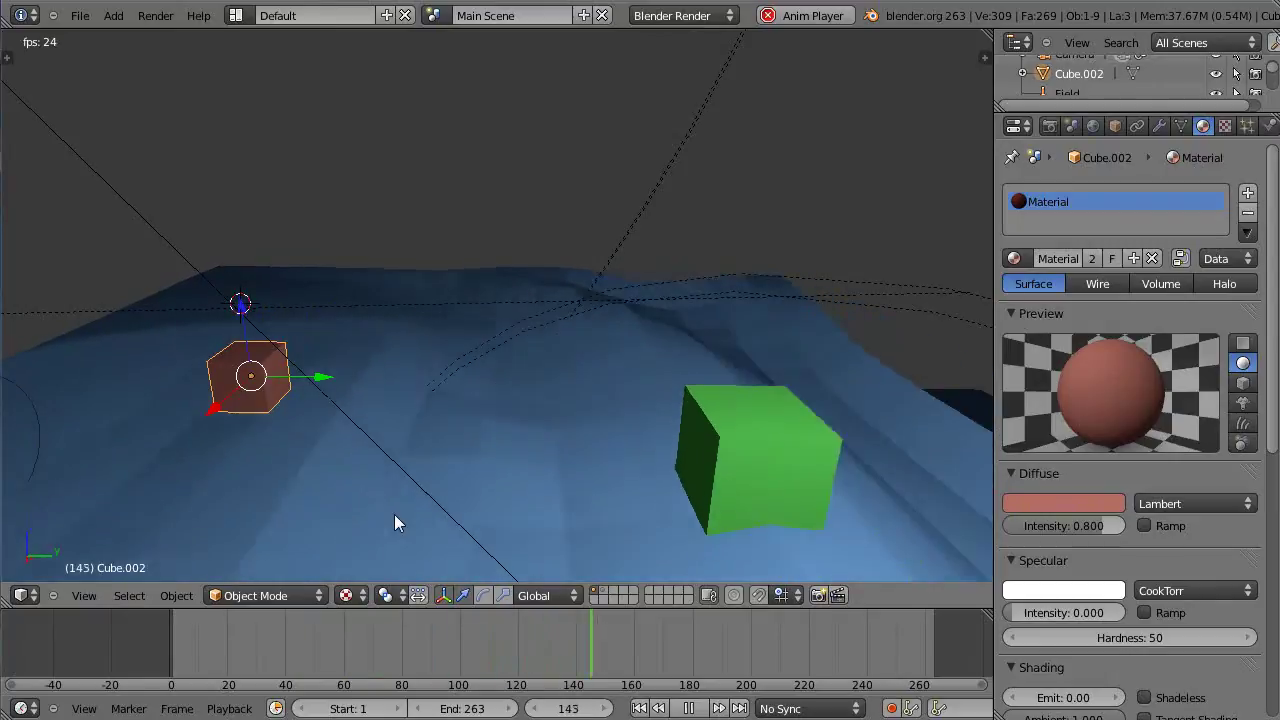
Make a chosen ocean-plane vertex the red cube's vertex parent via Make Vertex Parent.
right_click(395, 518)
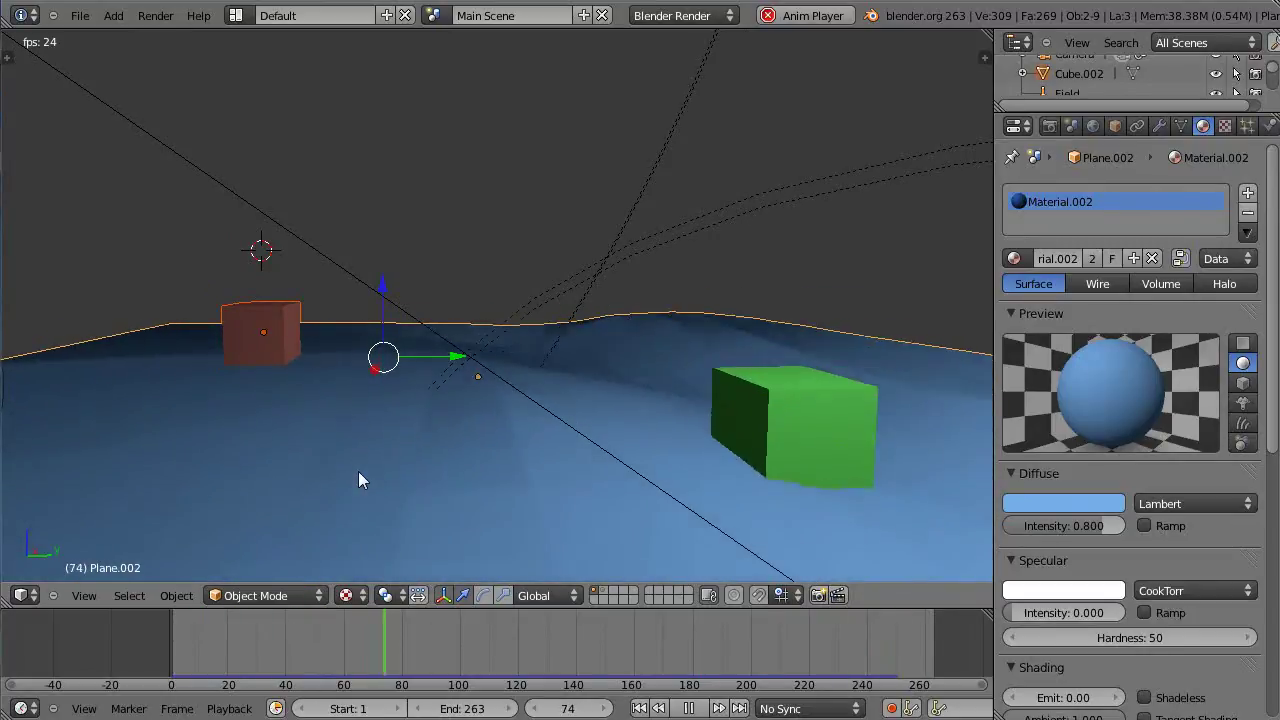
key(Tab)
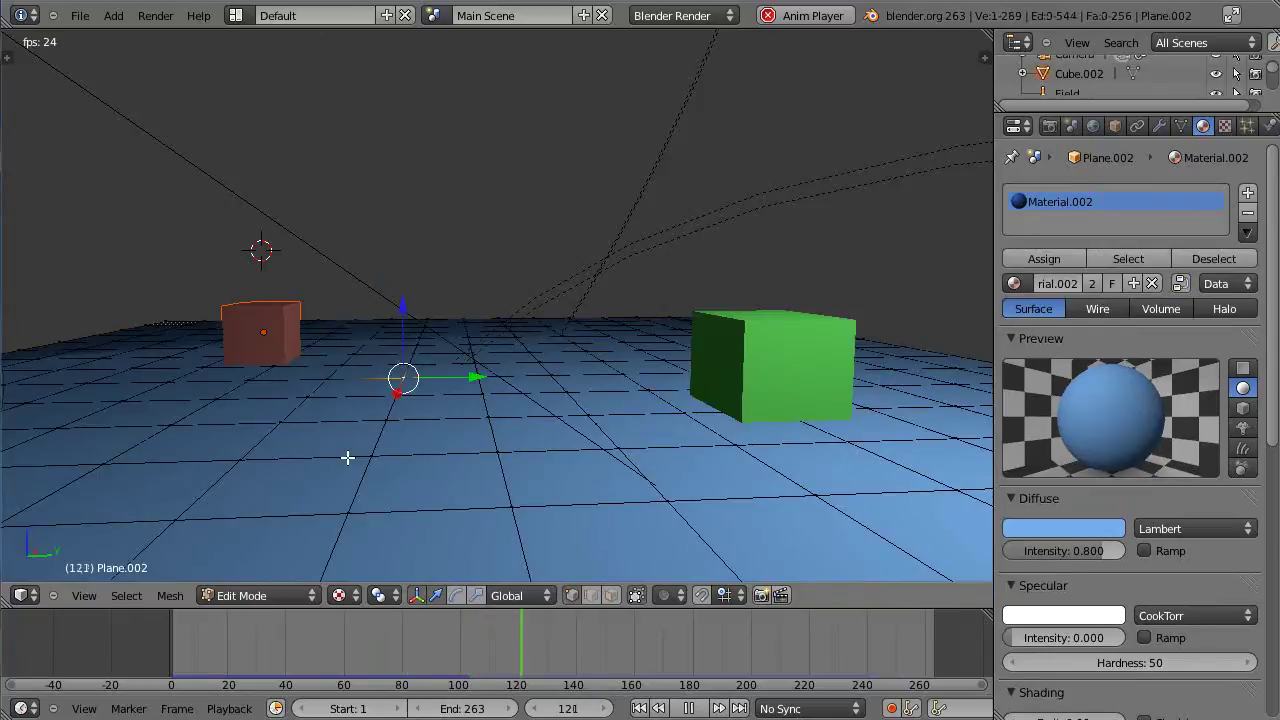
middle_drag(307, 451, 330, 472)
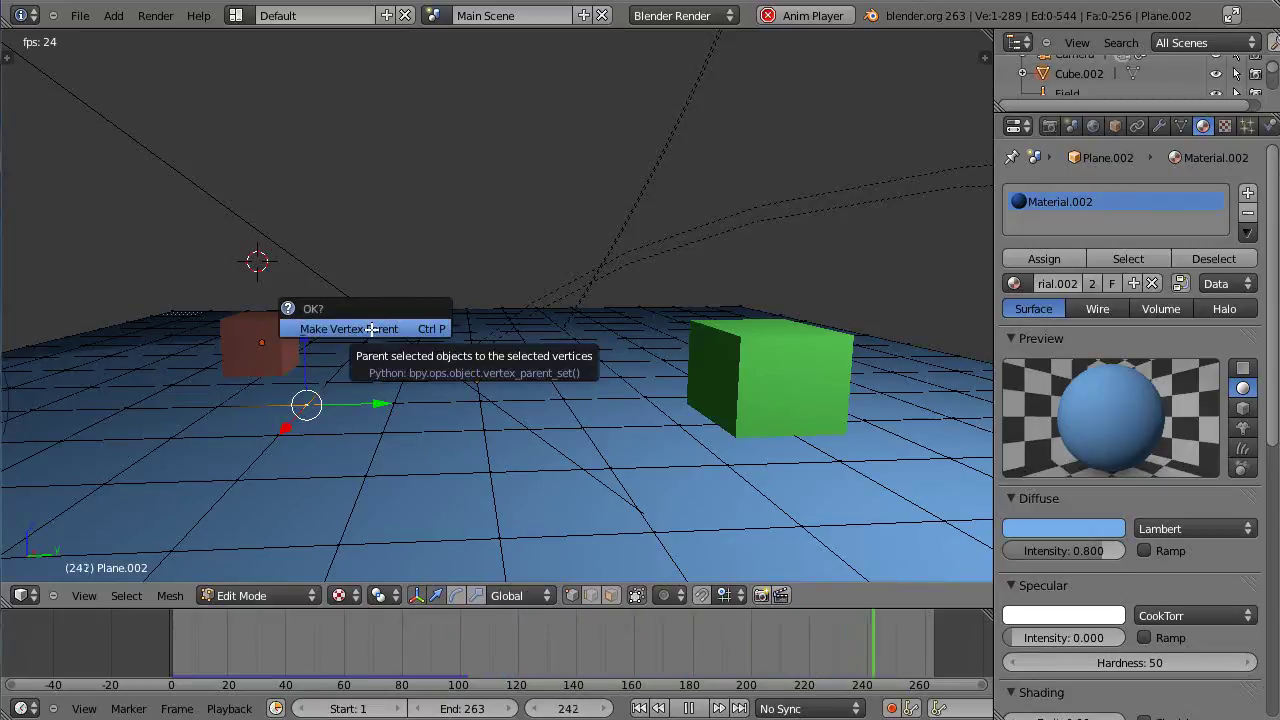
click(371, 329)
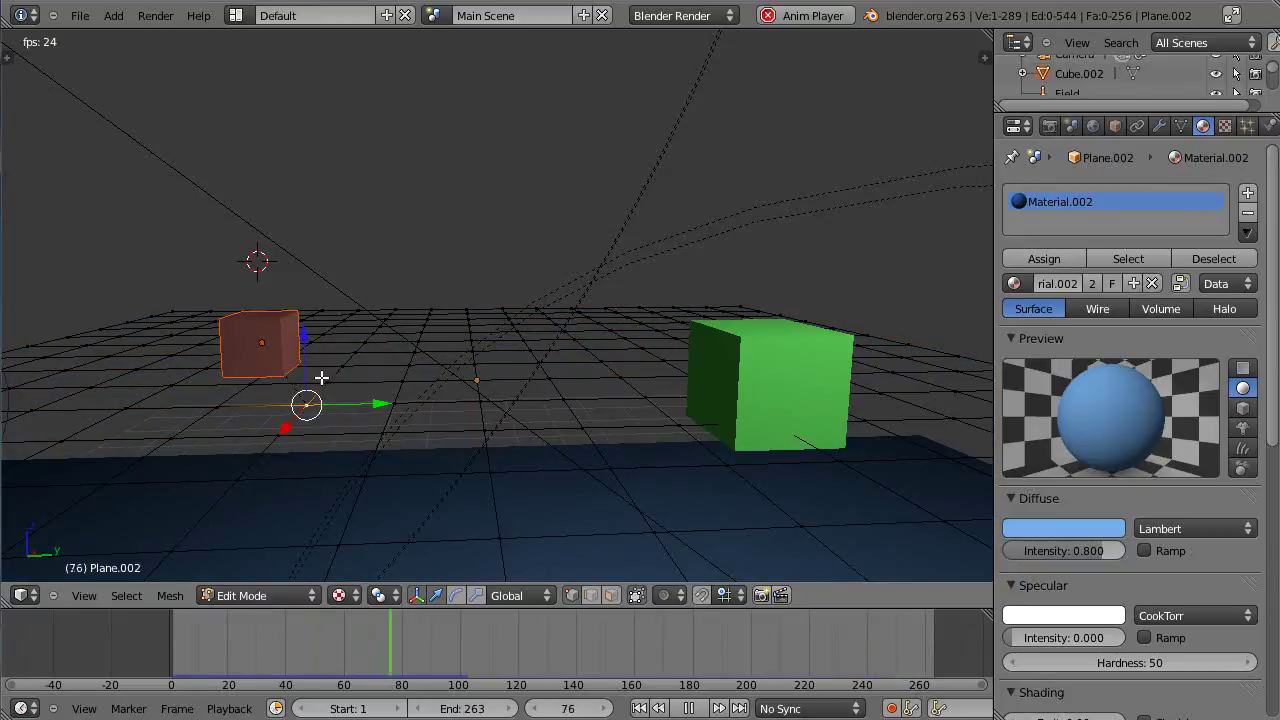
key(Tab)
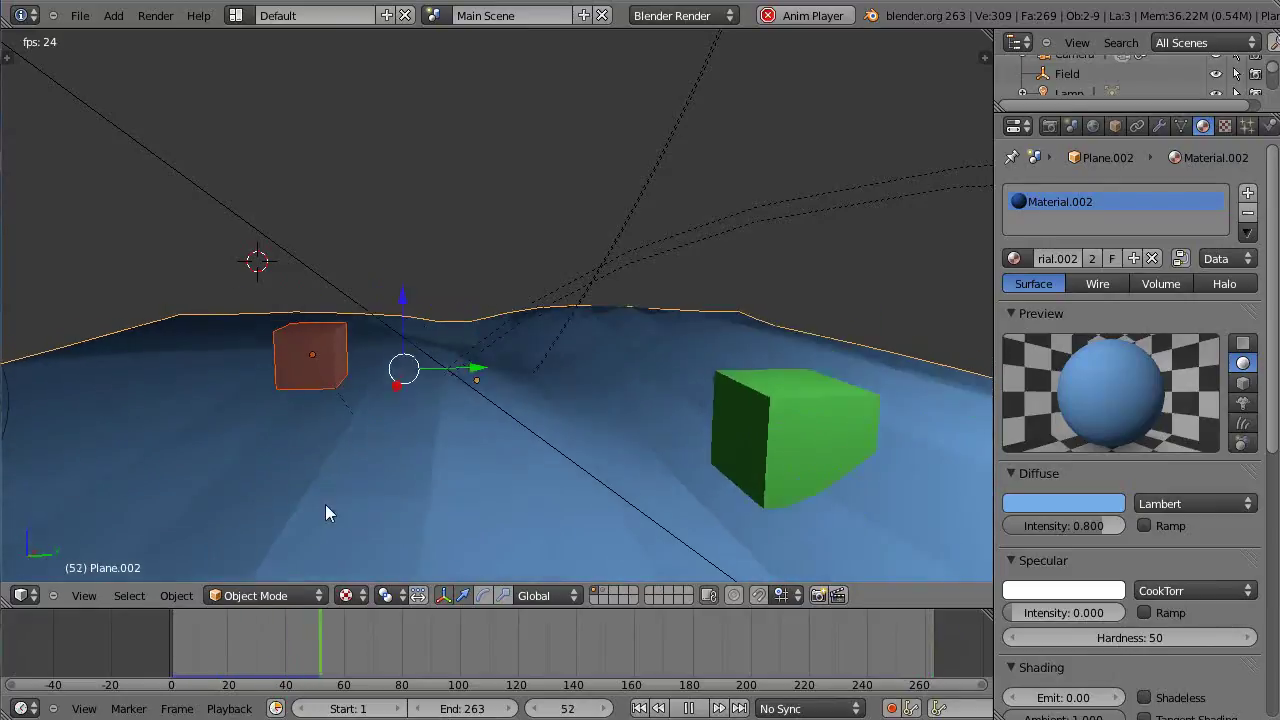
Drag the red cube about 0.204 units down onto the waves and check from below.
right_click(300, 374)
drag(283, 306, 292, 350)
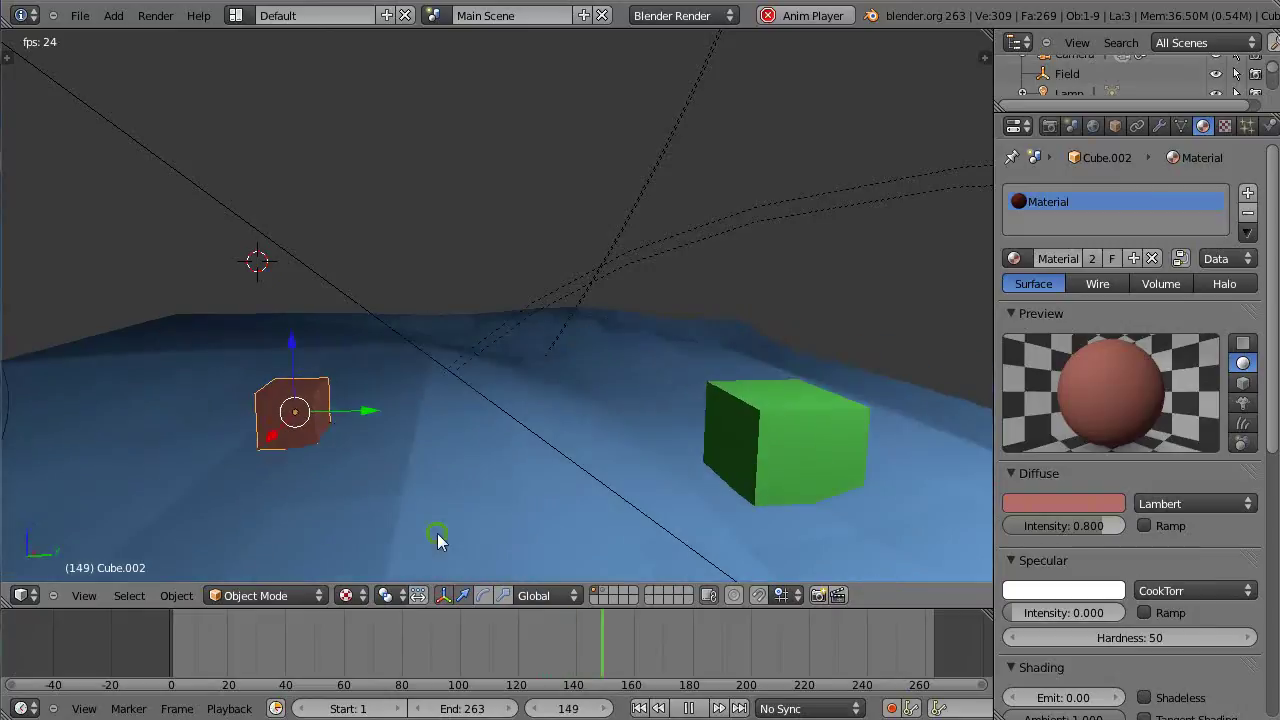
middle_drag(437, 531, 465, 524)
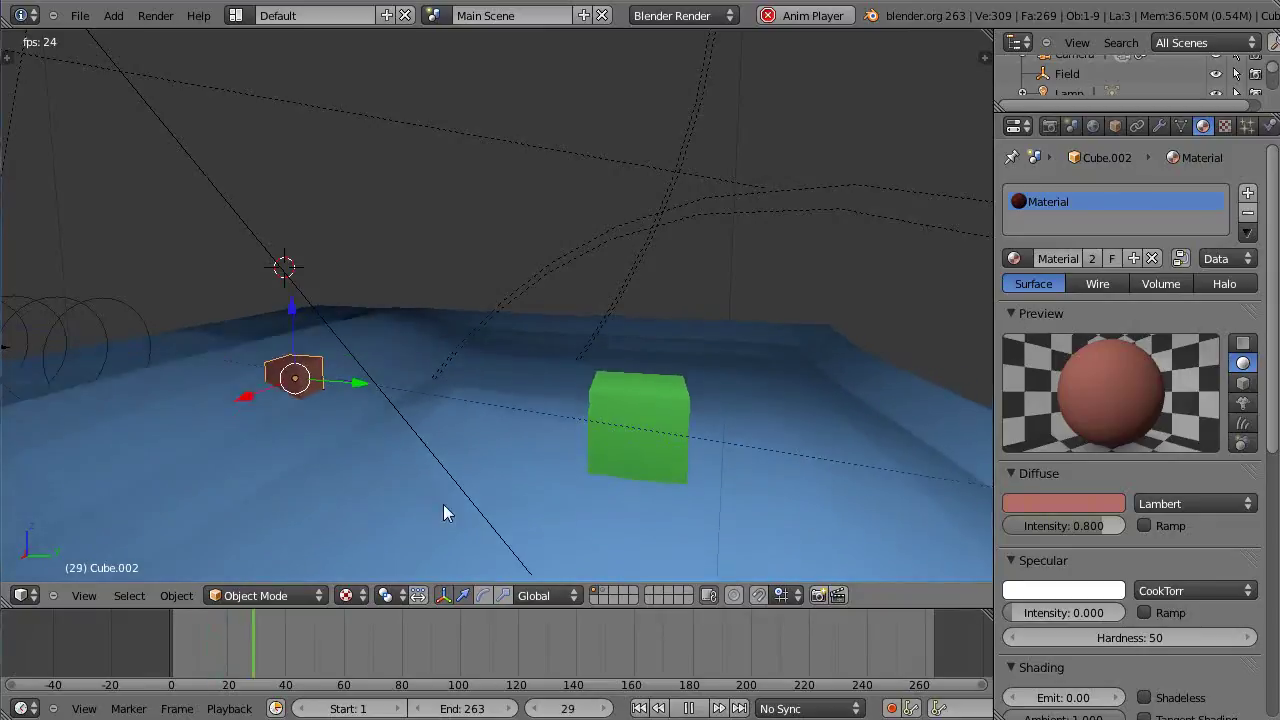
Rotate the green cube slightly around Y with R, Y, then view it from a new angle.
right_click(658, 415)
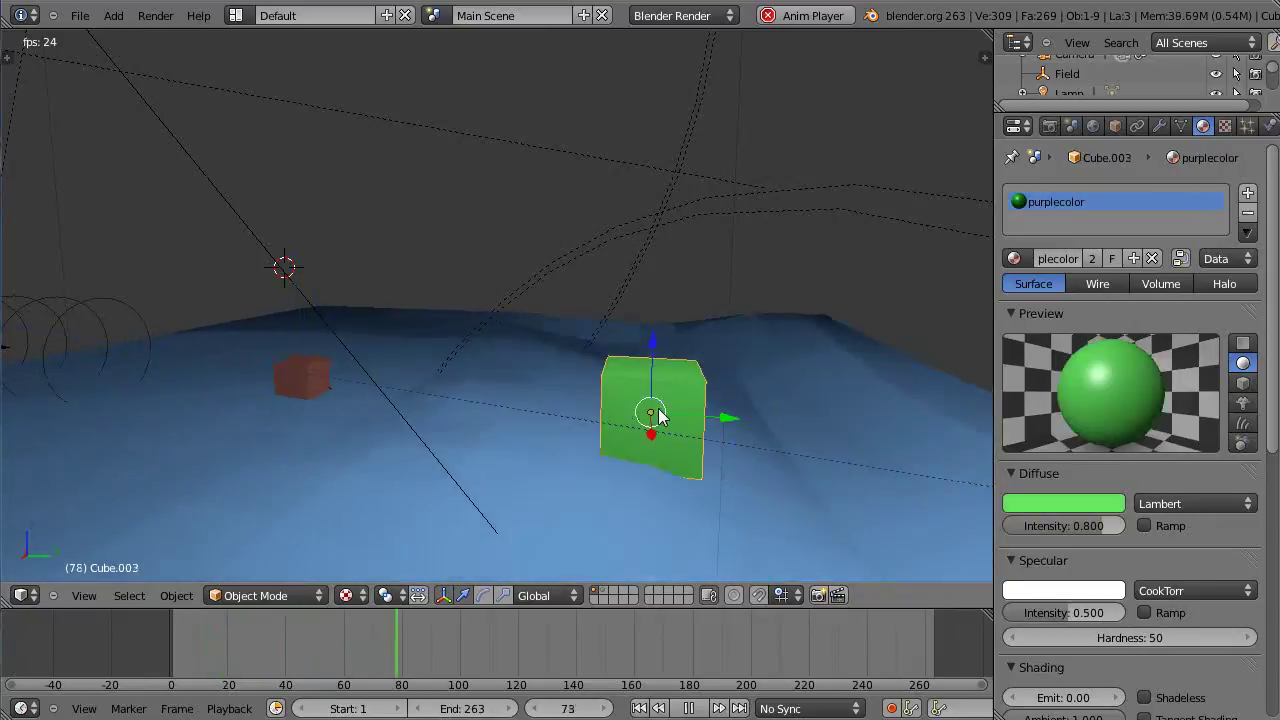
middle_drag(694, 531, 597, 534)
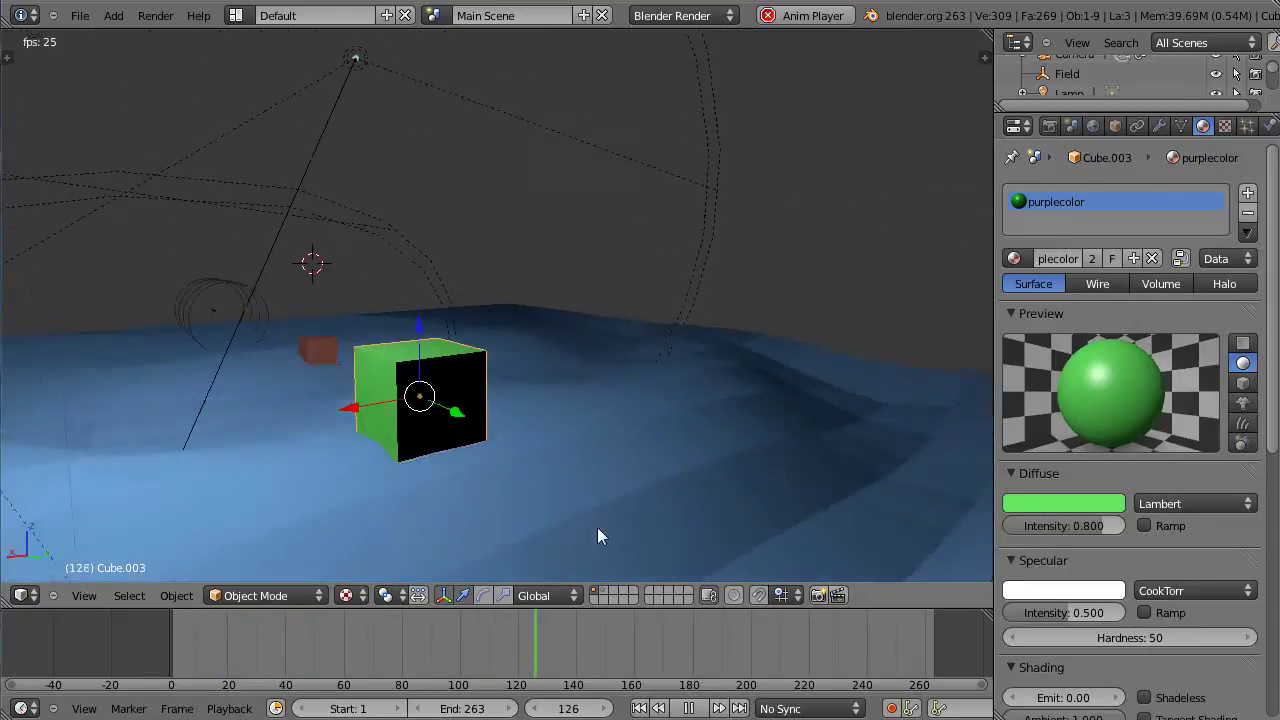
key(r)
key(y)
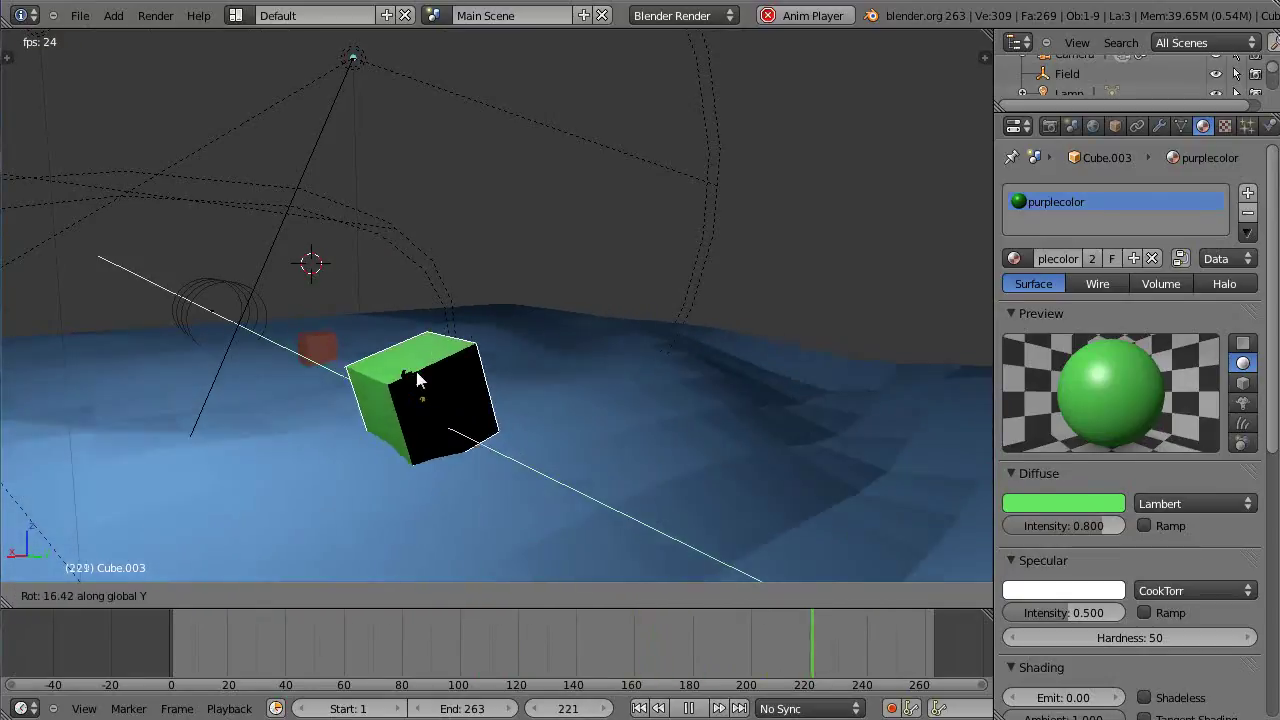
click(416, 371)
middle_drag(416, 371, 481, 446)
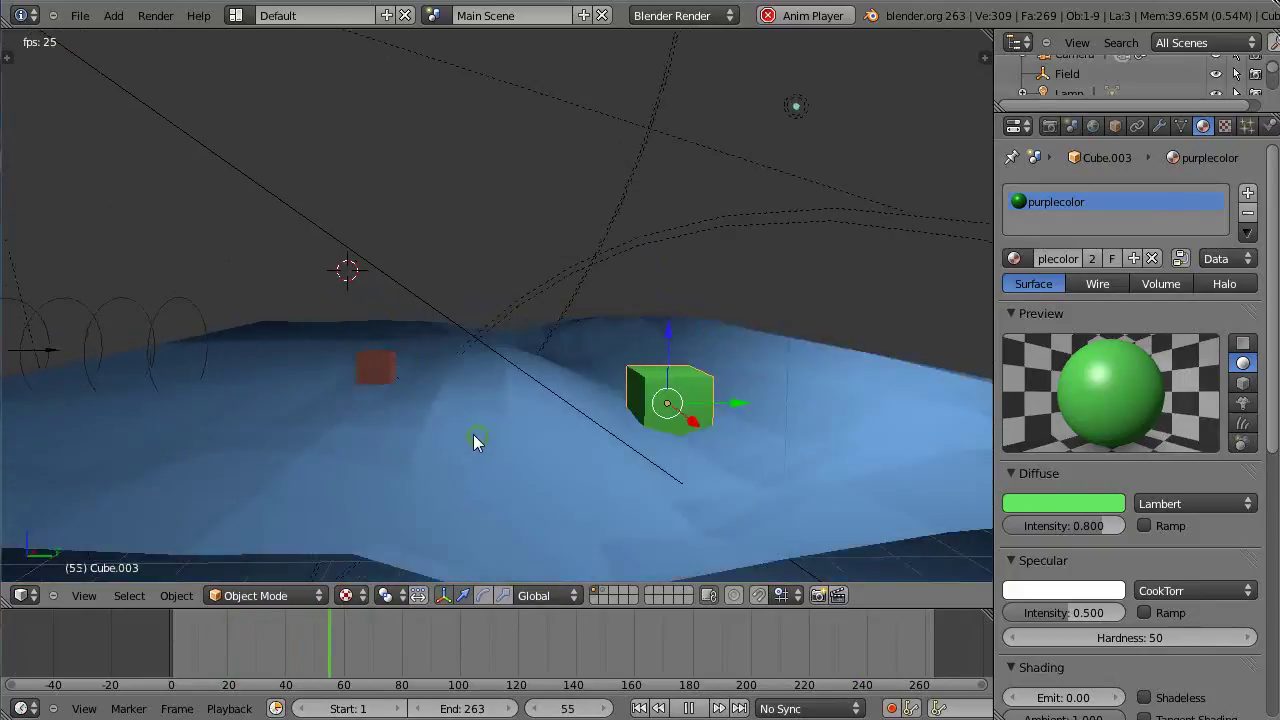
scroll(437, 463, up, 3)
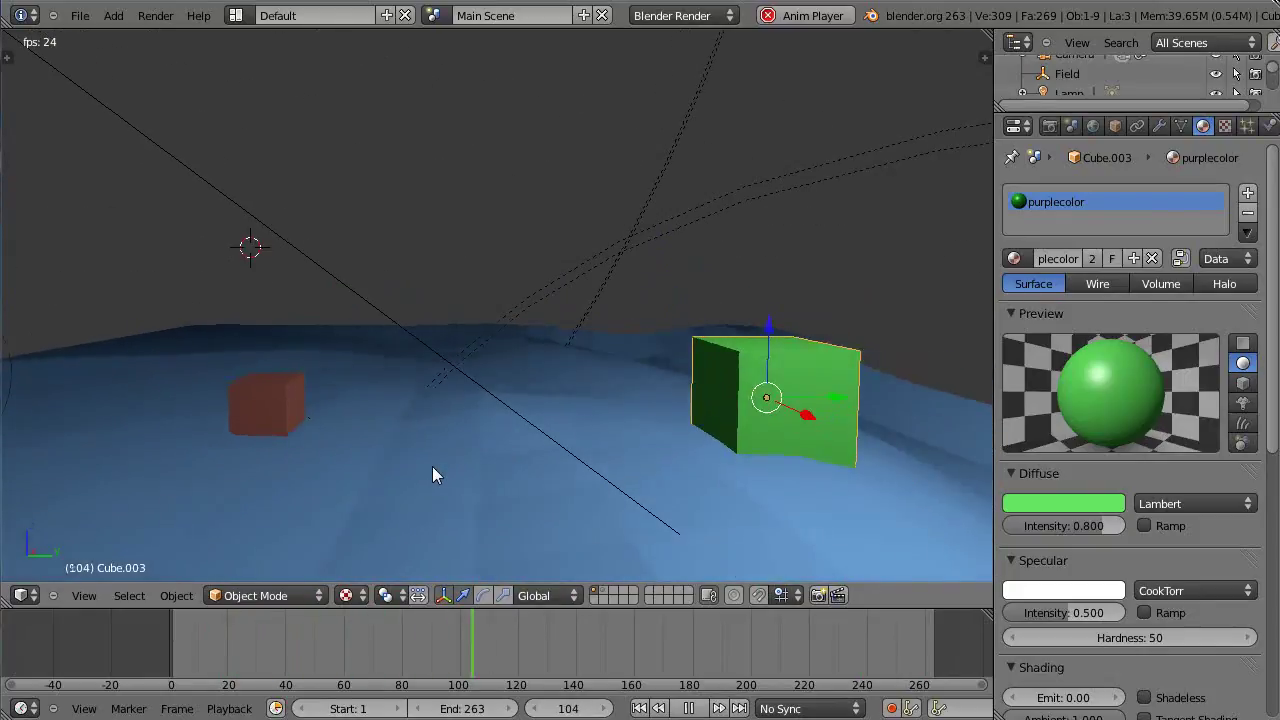